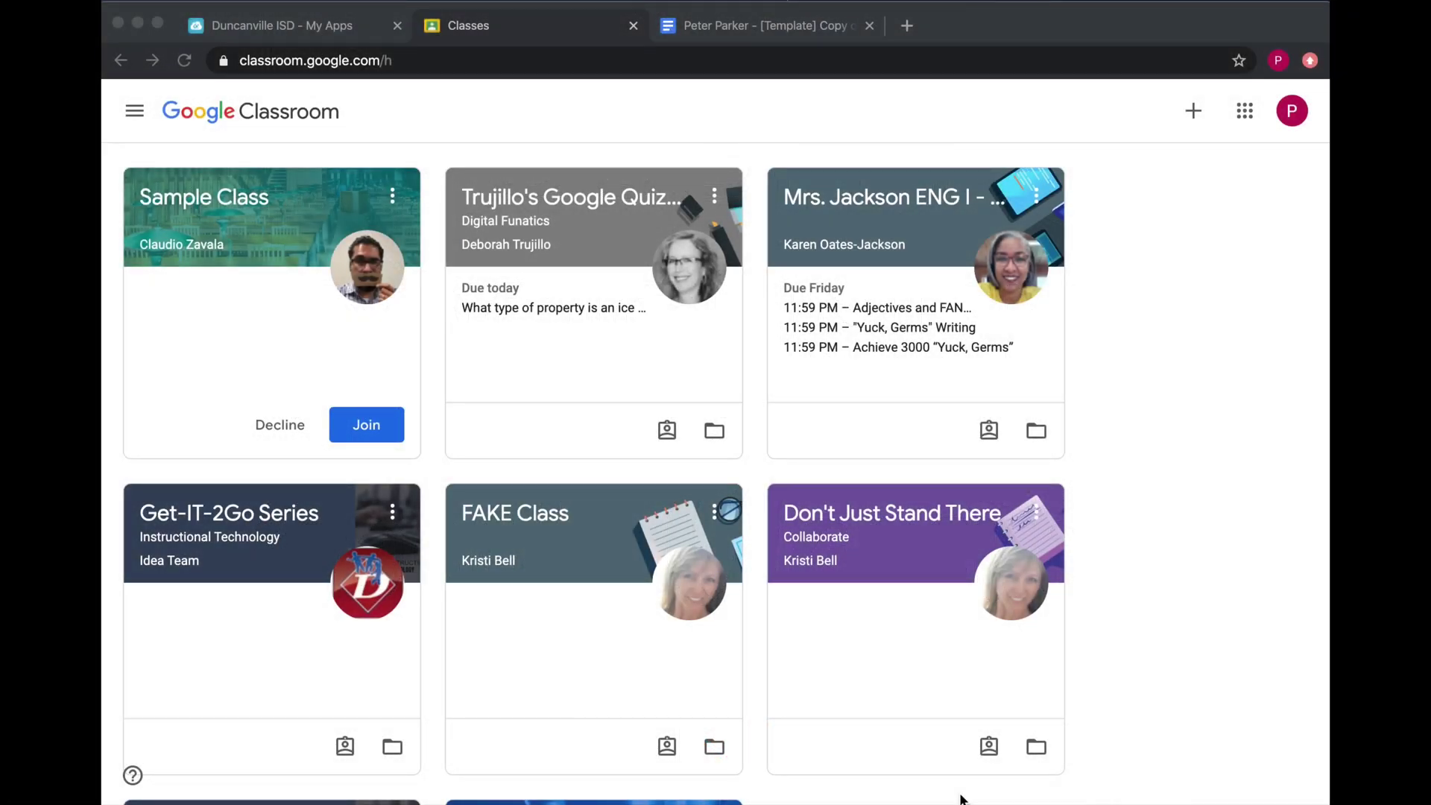
Open the Google Quizzes and Assignments class's Classwork, filter to Science, then return to All topics.
left_click(573, 208)
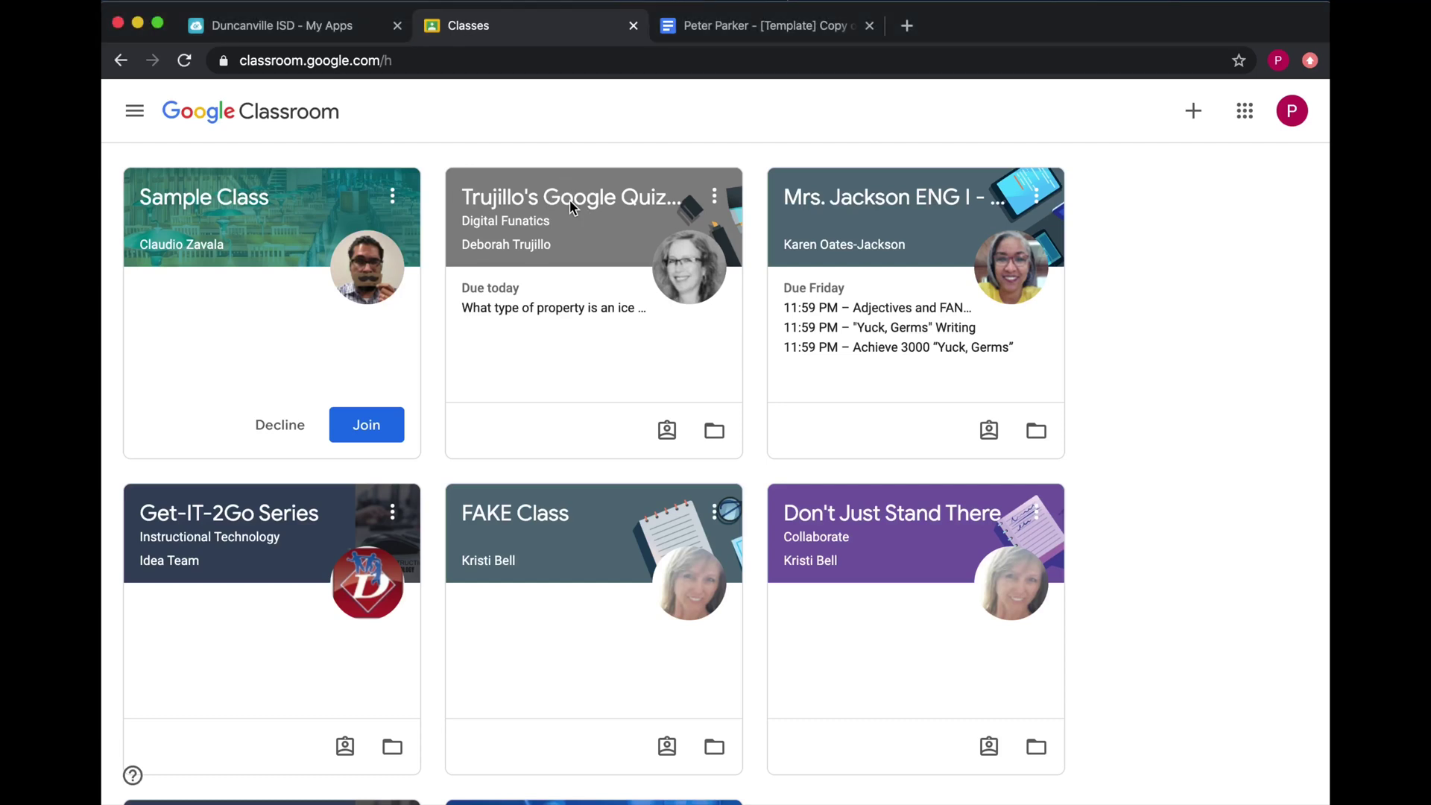
left_click(573, 207)
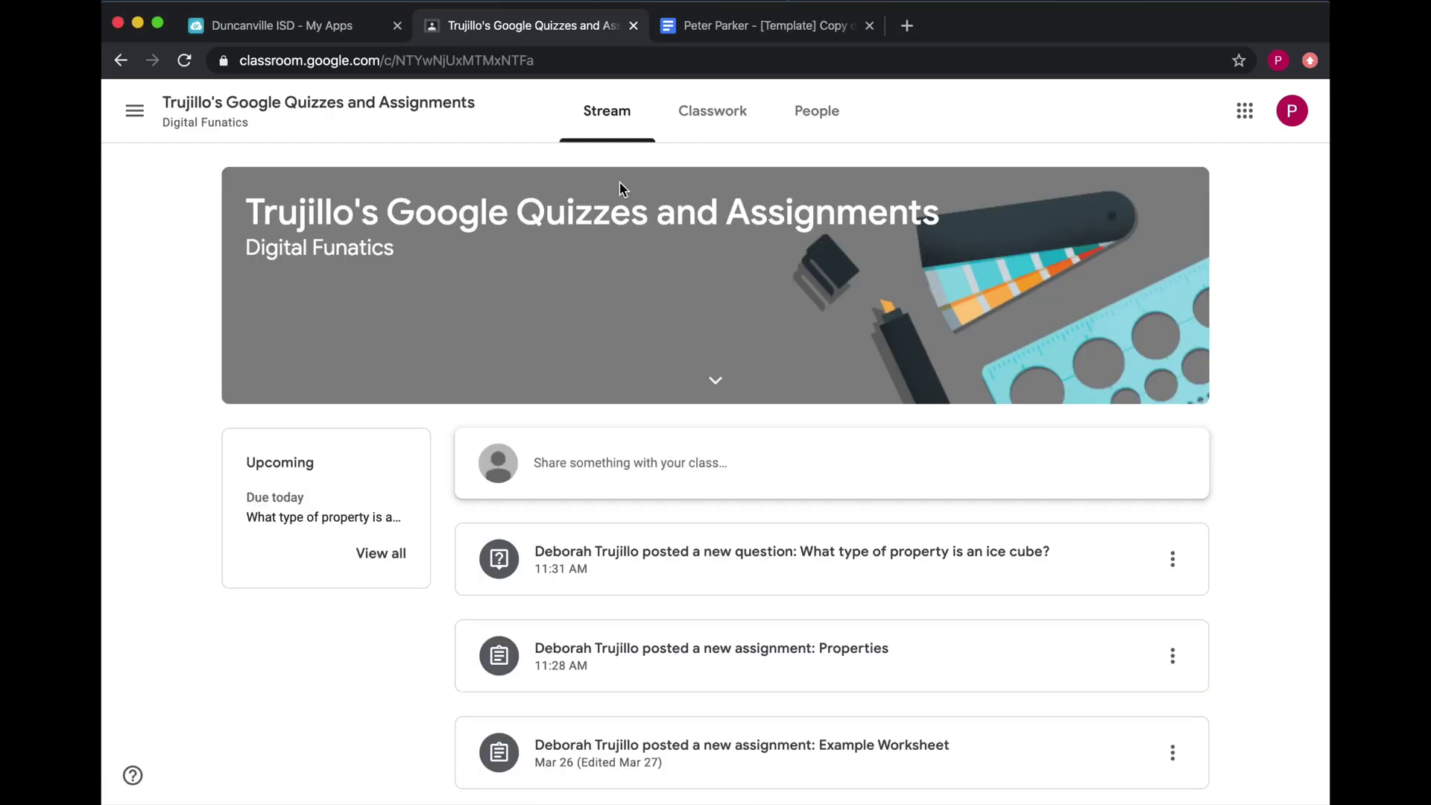
left_click(730, 117)
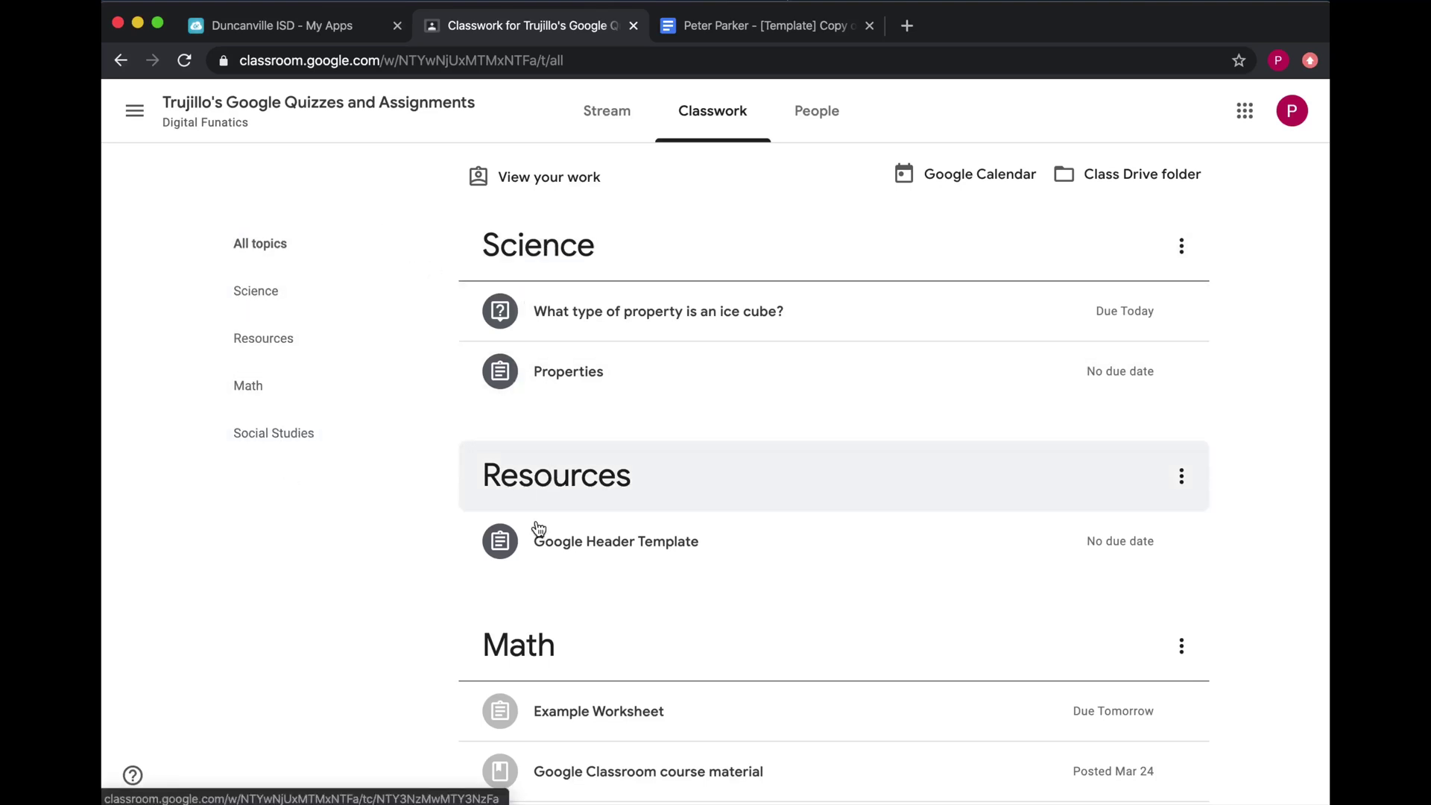
left_click(257, 292)
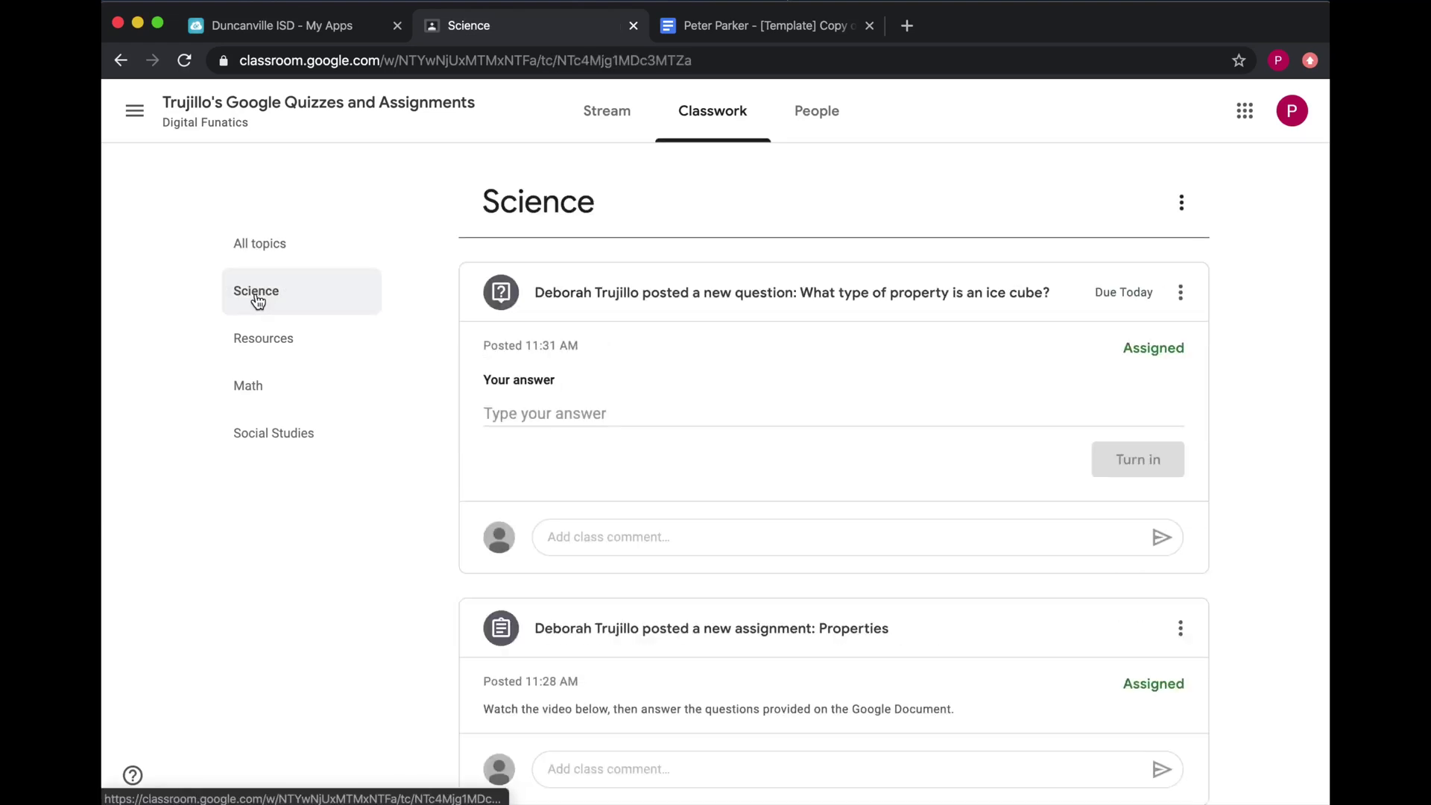
left_click(274, 244)
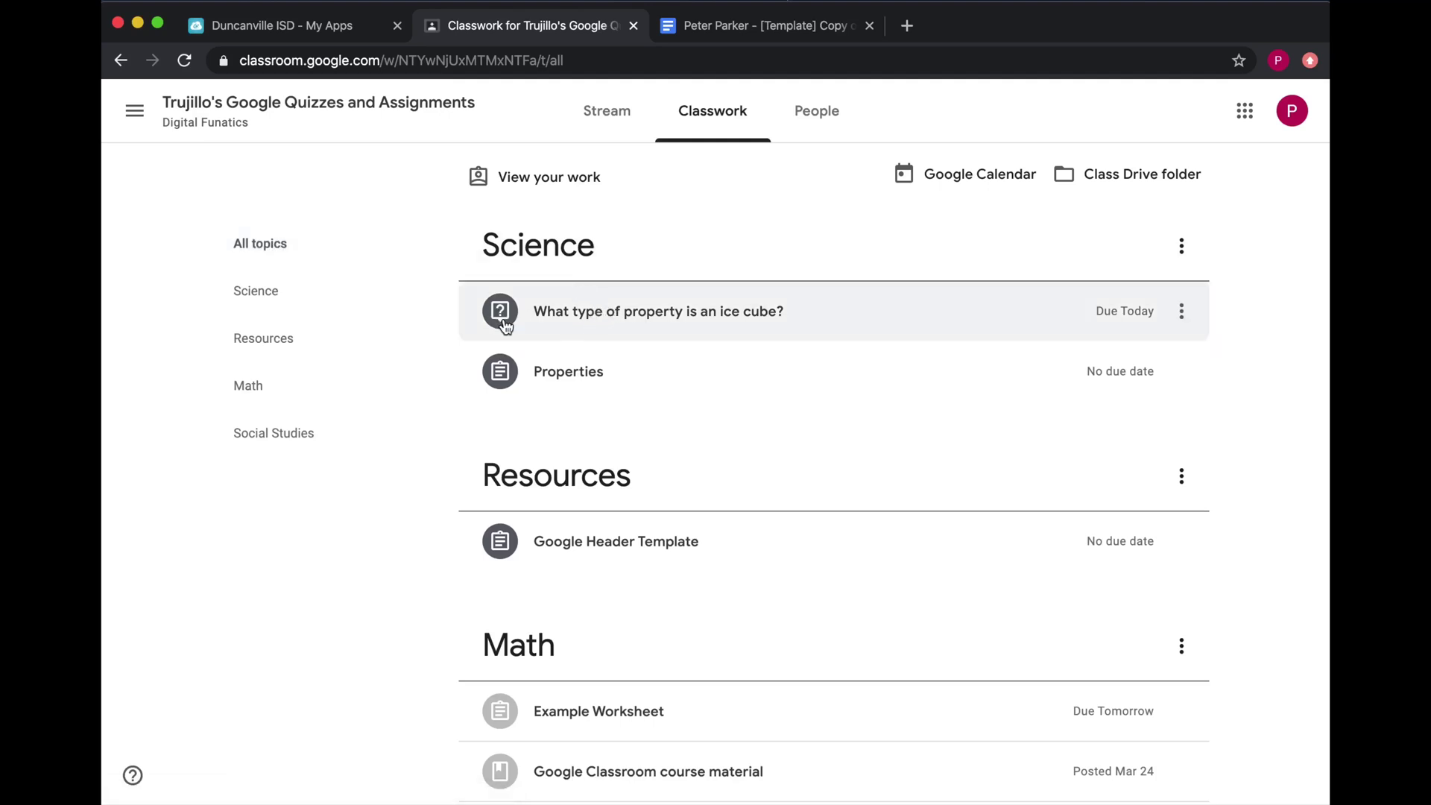
Open the full ice cube question page and enter 'solid' as the answer.
left_click(630, 319)
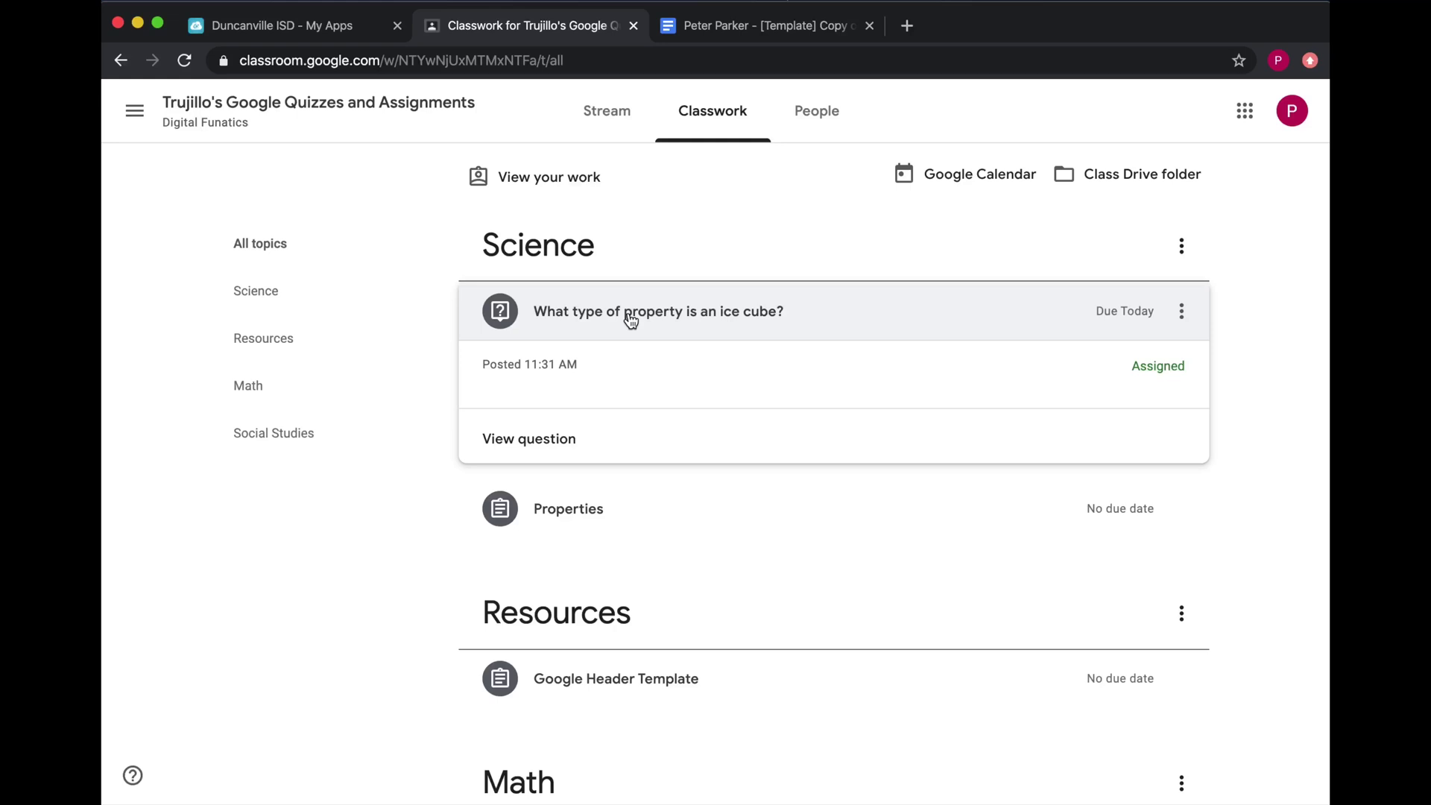
left_click(541, 442)
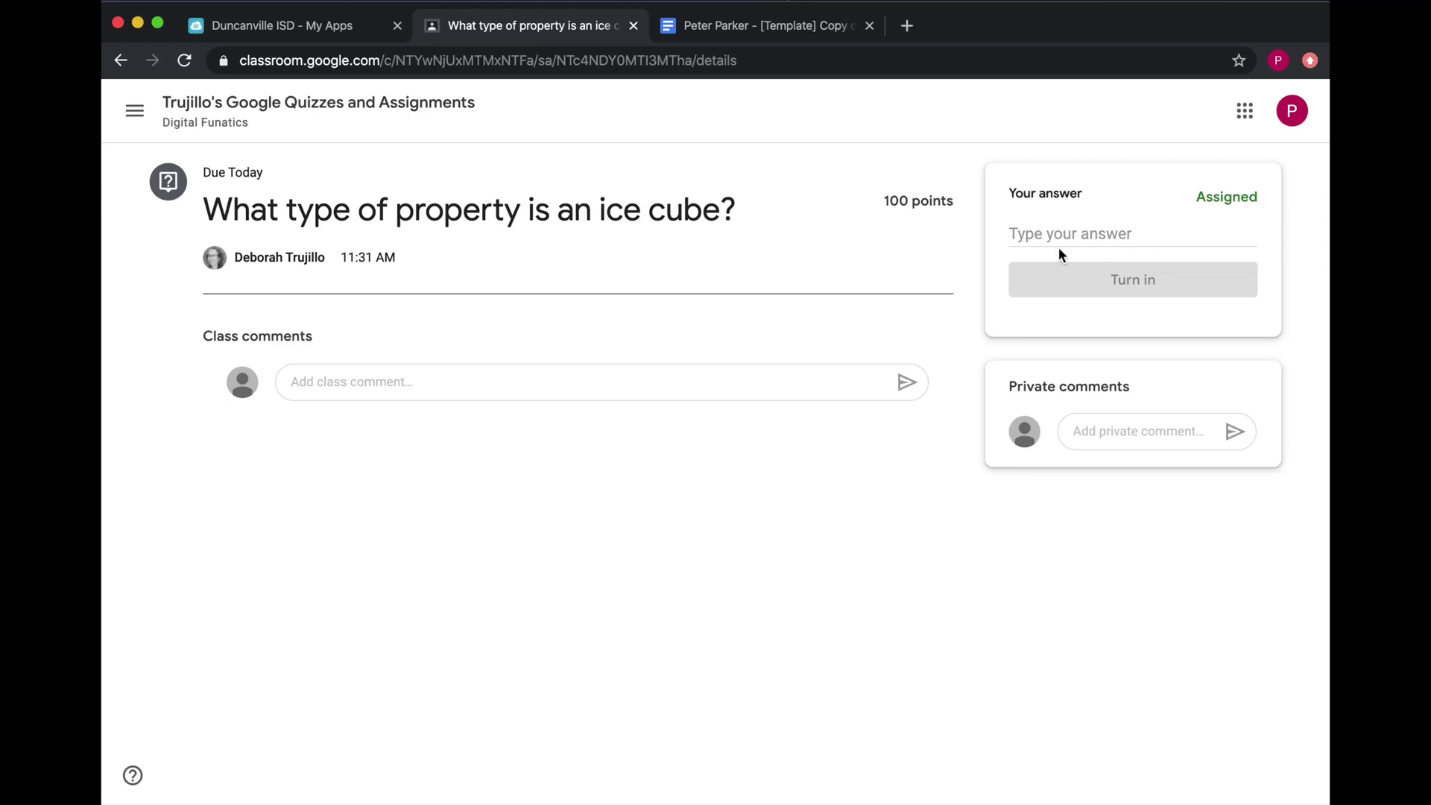
left_click(1080, 227)
type("solid")
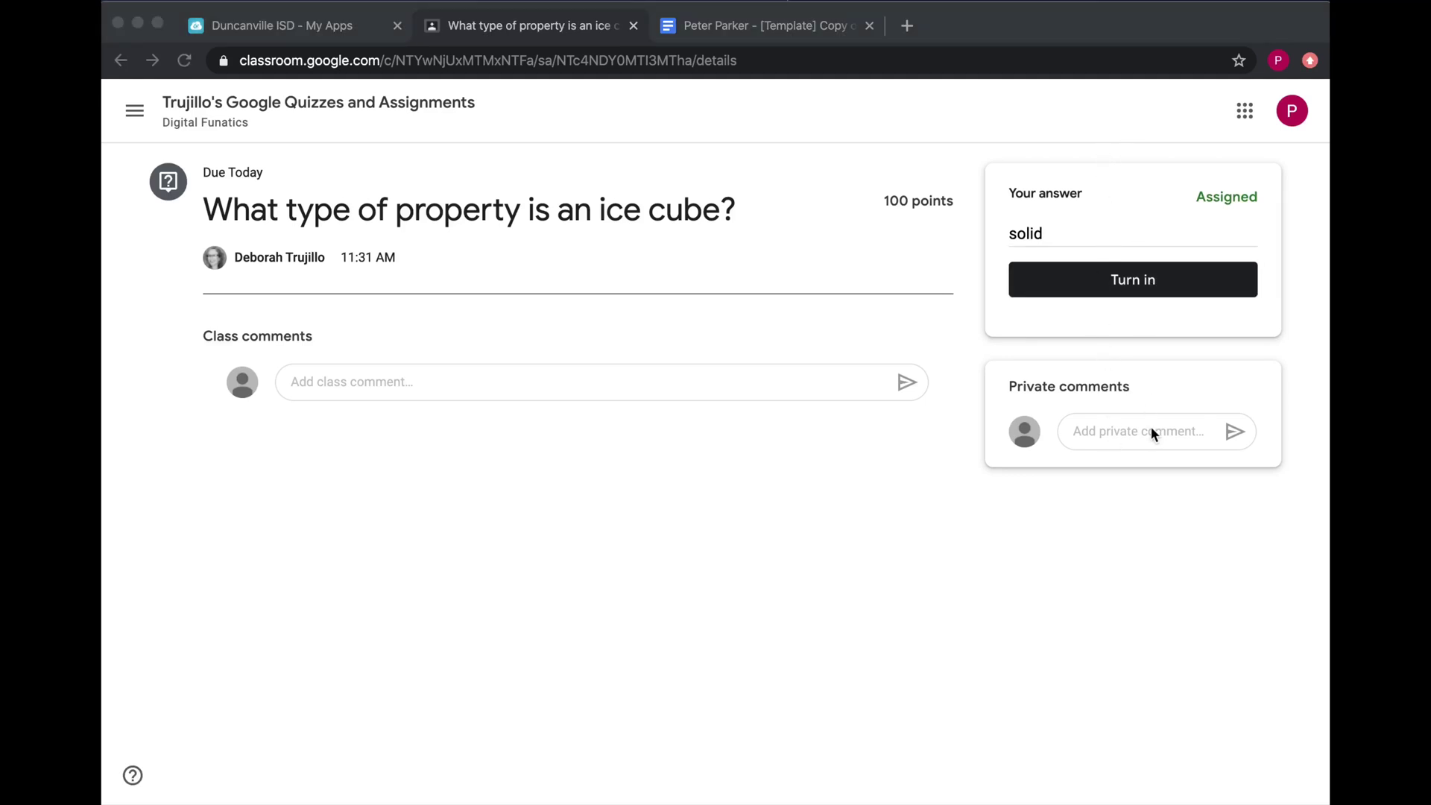
Turn in the 'solid' answer, confirming in the Submit answer dialog, and leave the class comment blank.
left_click(1127, 287)
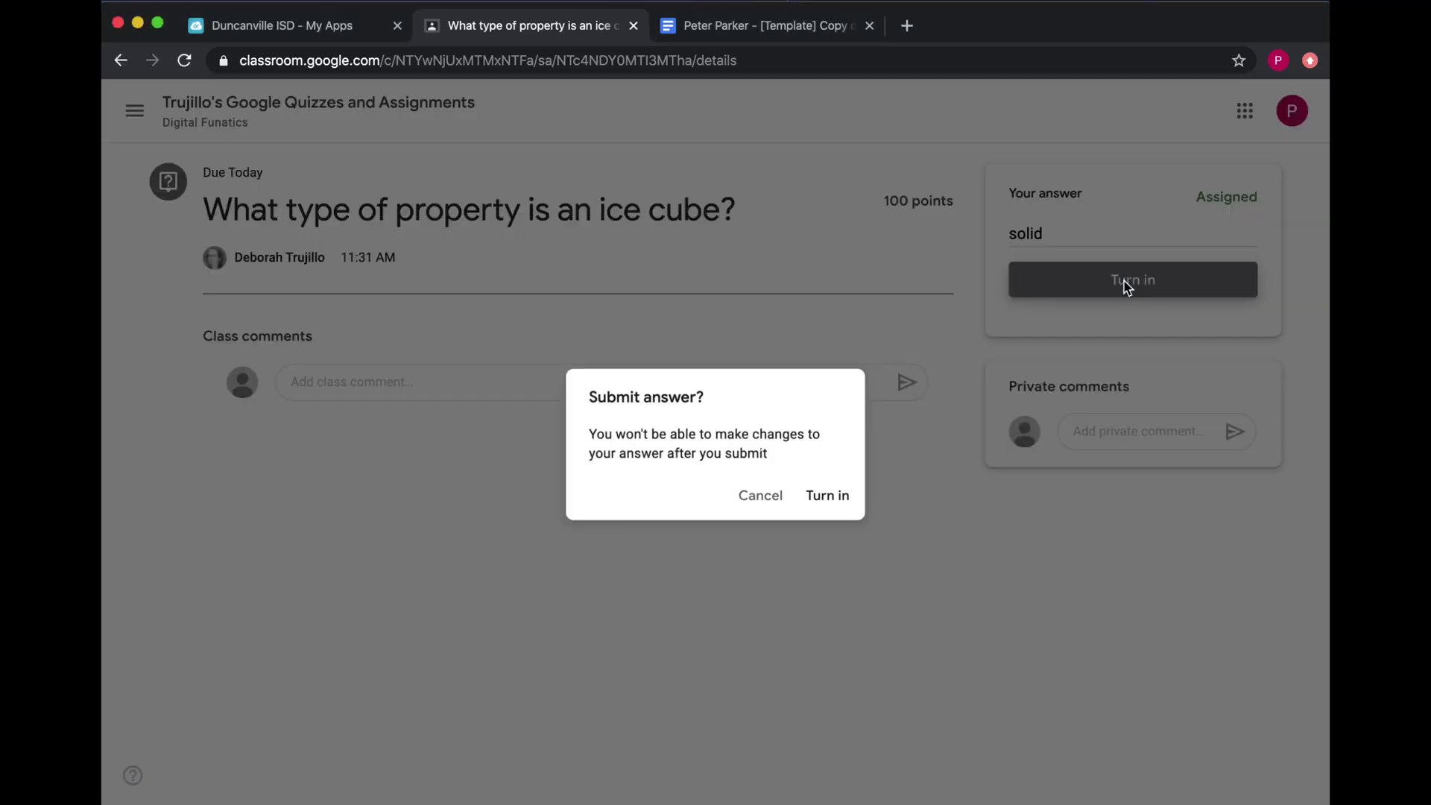
left_click(830, 496)
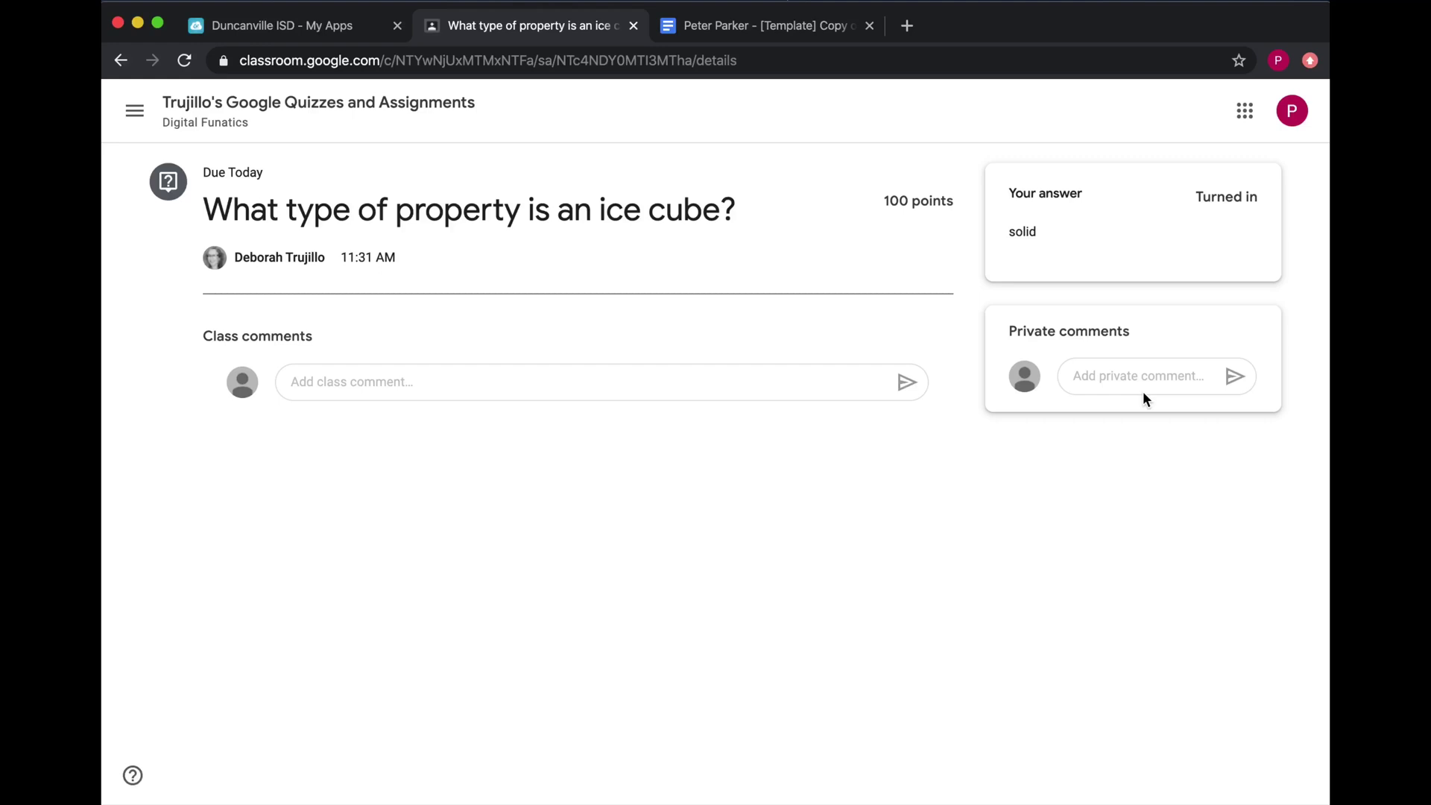
left_click(364, 385)
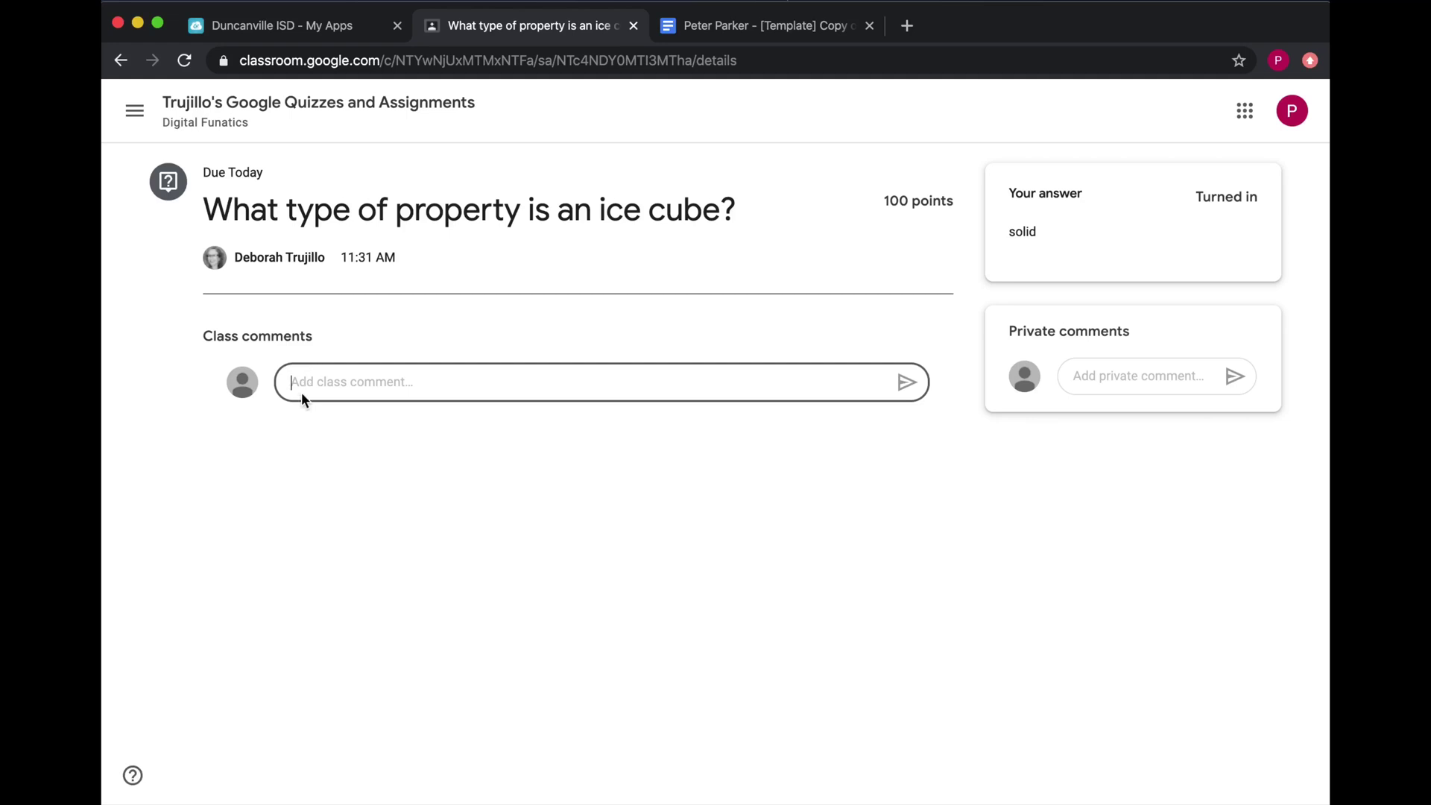
left_click(376, 437)
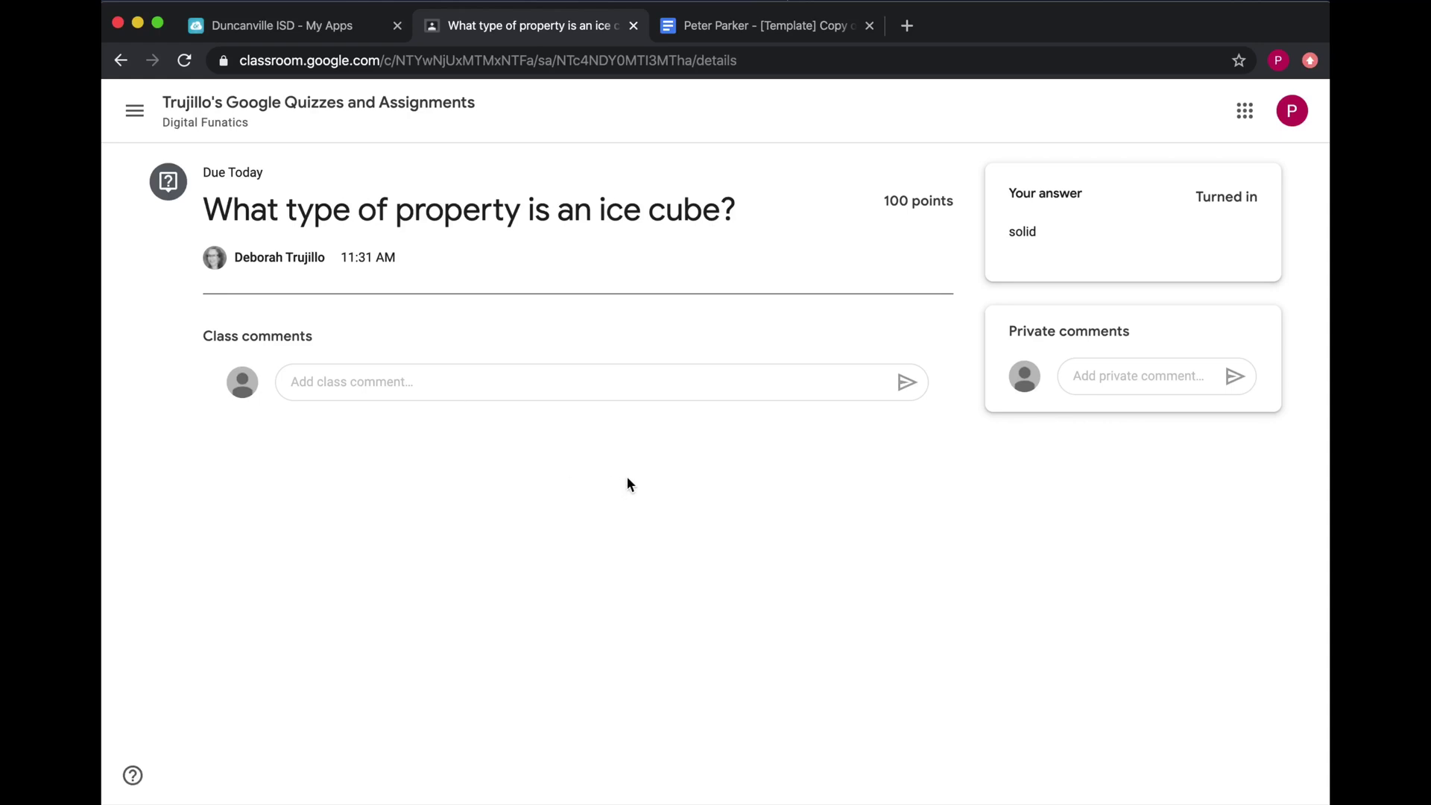
Return to the class's Classwork list and open the full Properties assignment page.
left_click(305, 108)
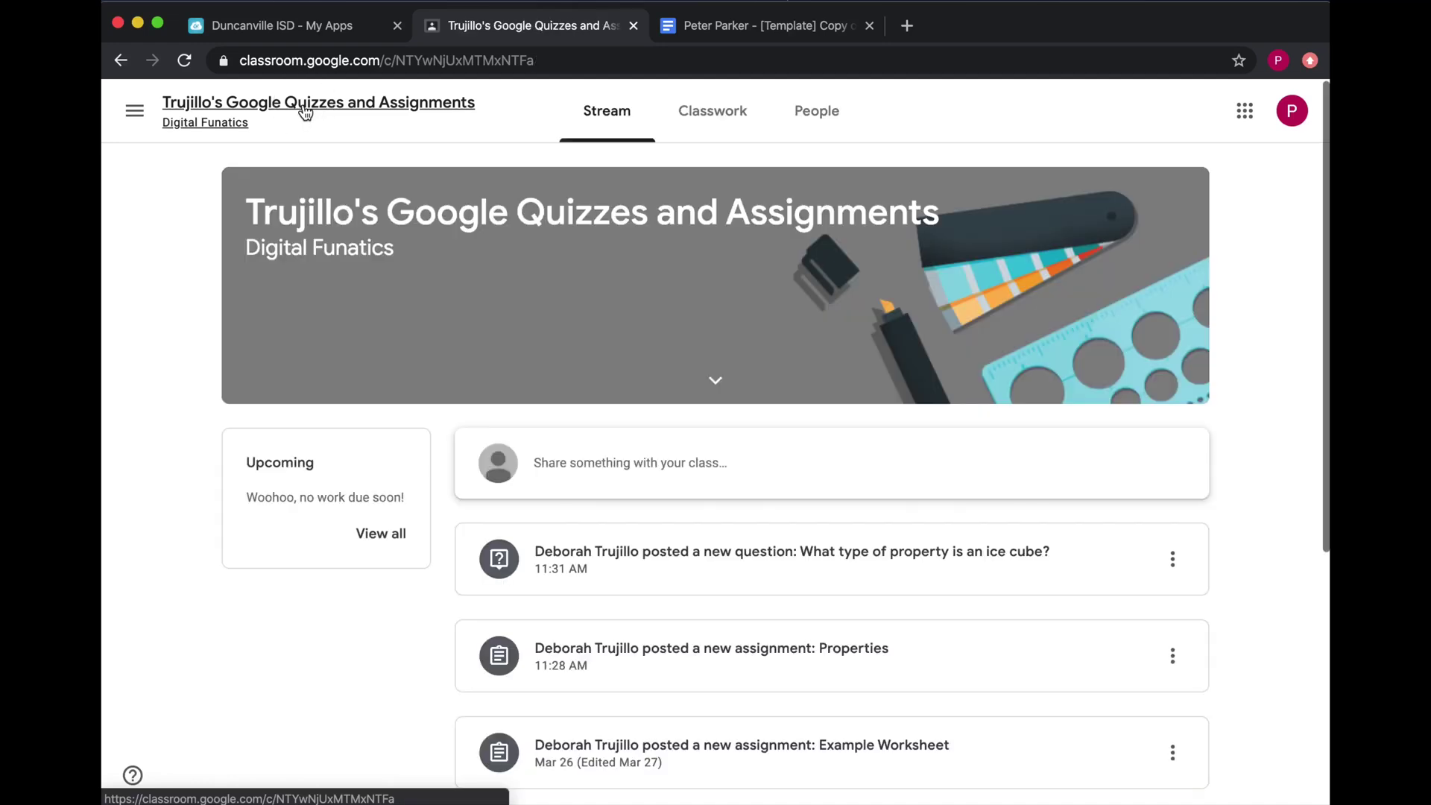
left_click(728, 117)
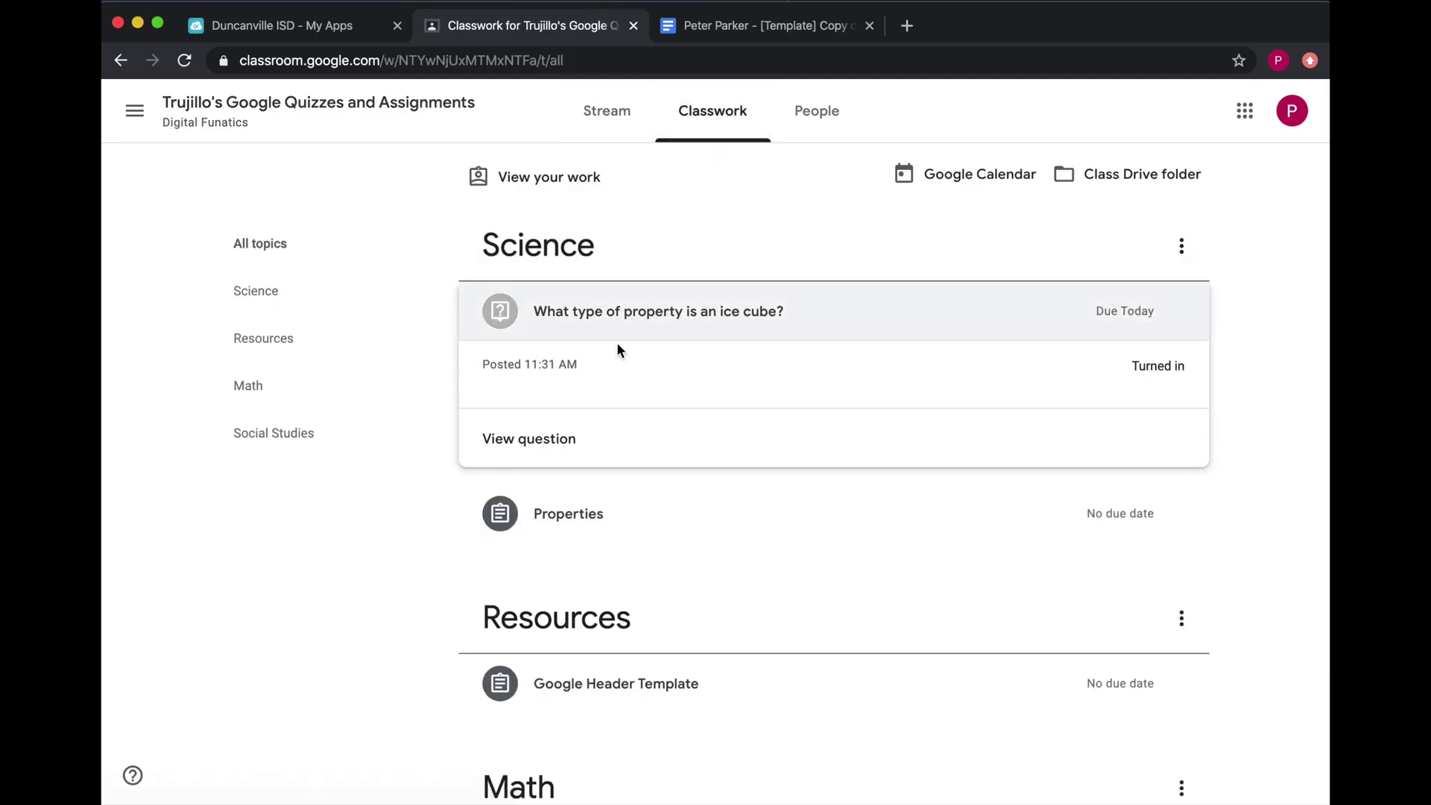
left_click(575, 511)
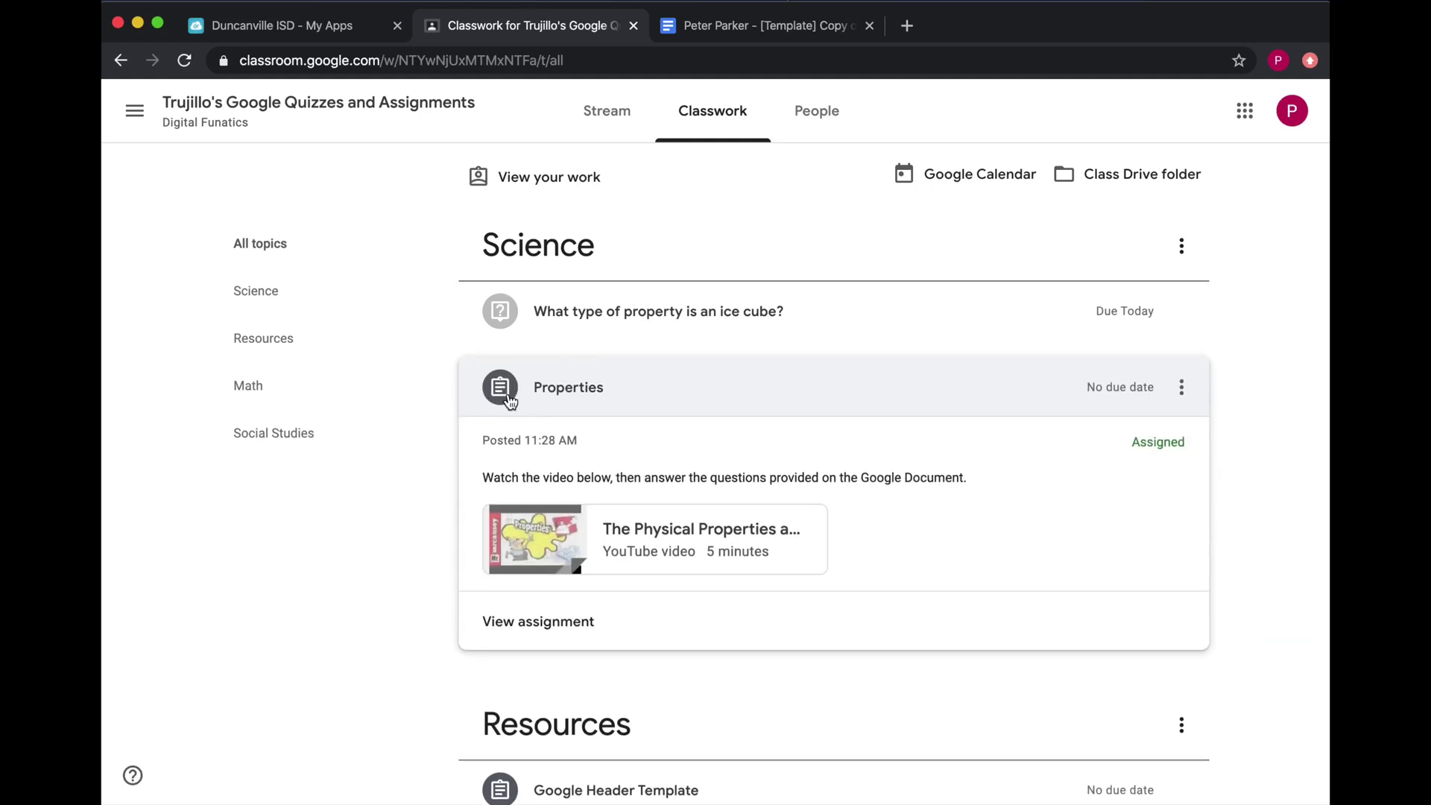
left_click(552, 626)
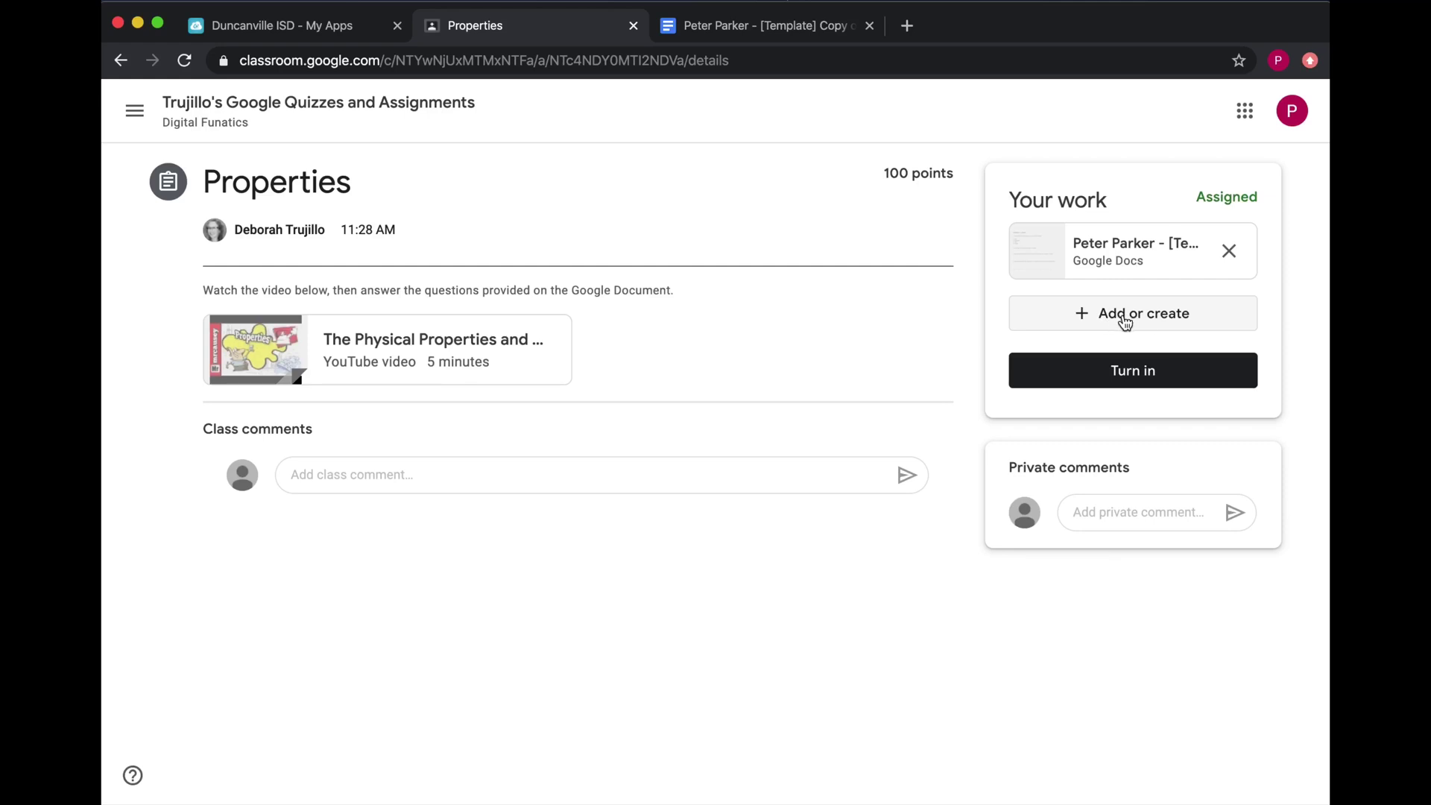
Open the attached Properties worksheet and replace the Name line with the student's name.
left_click(1107, 255)
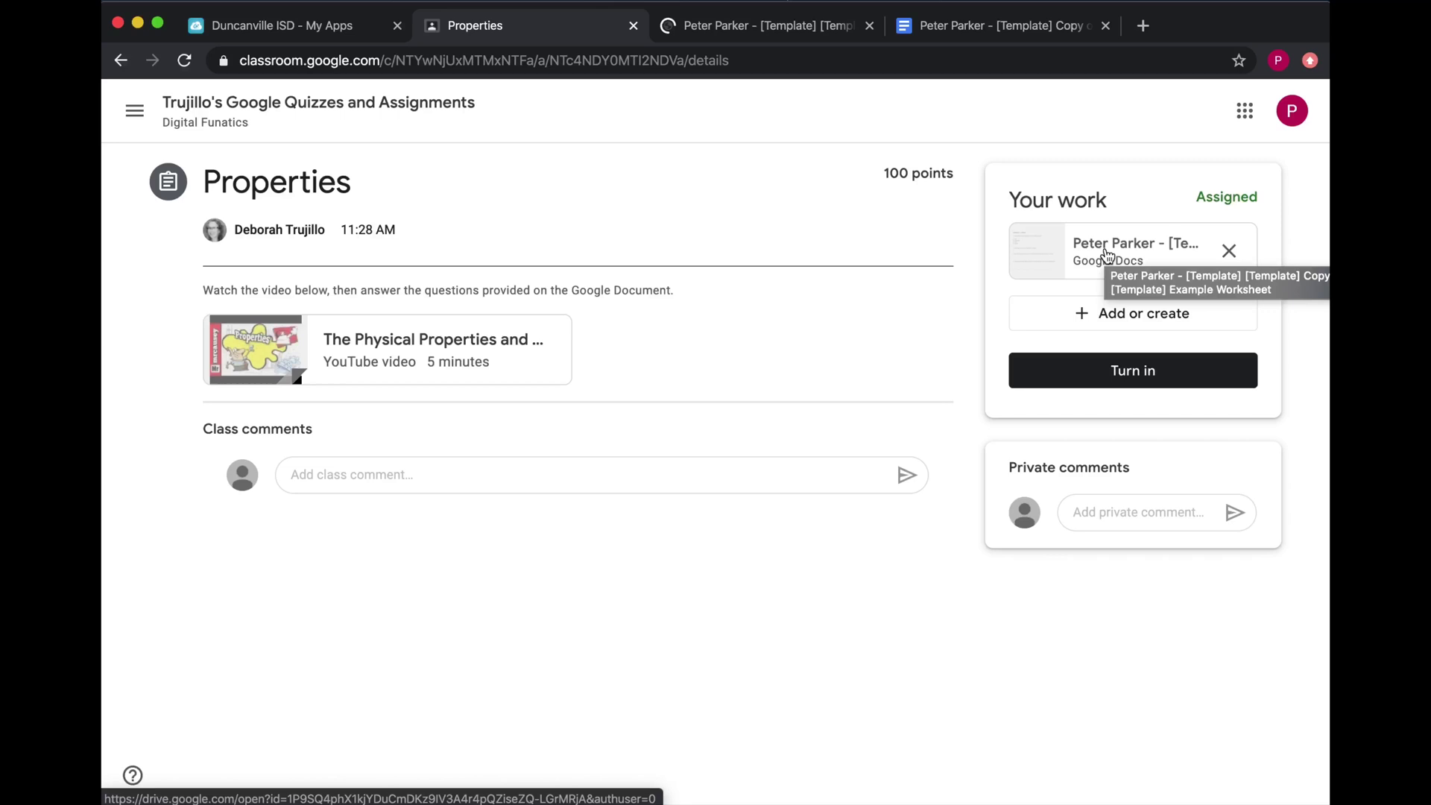
left_click(1107, 254)
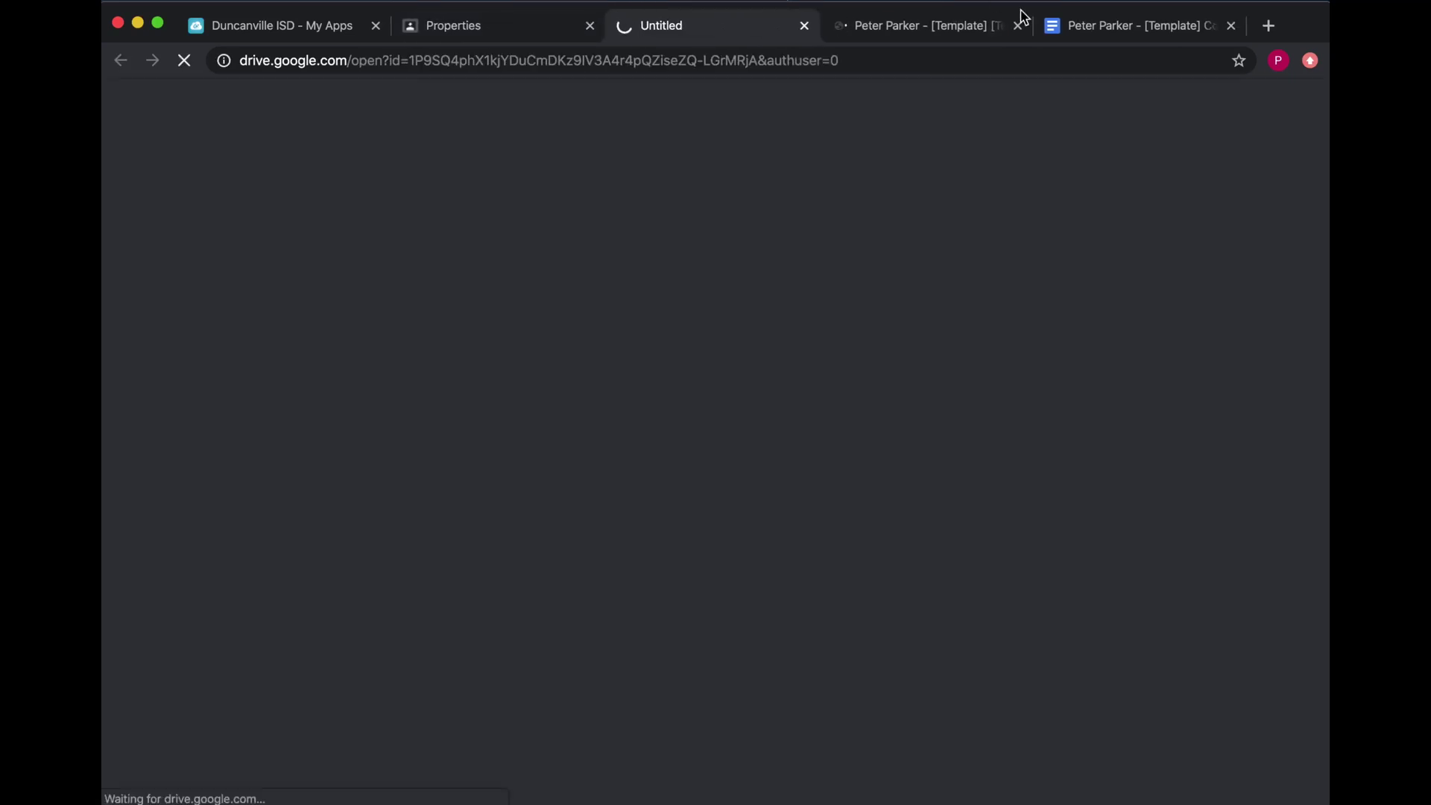
left_click(798, 25)
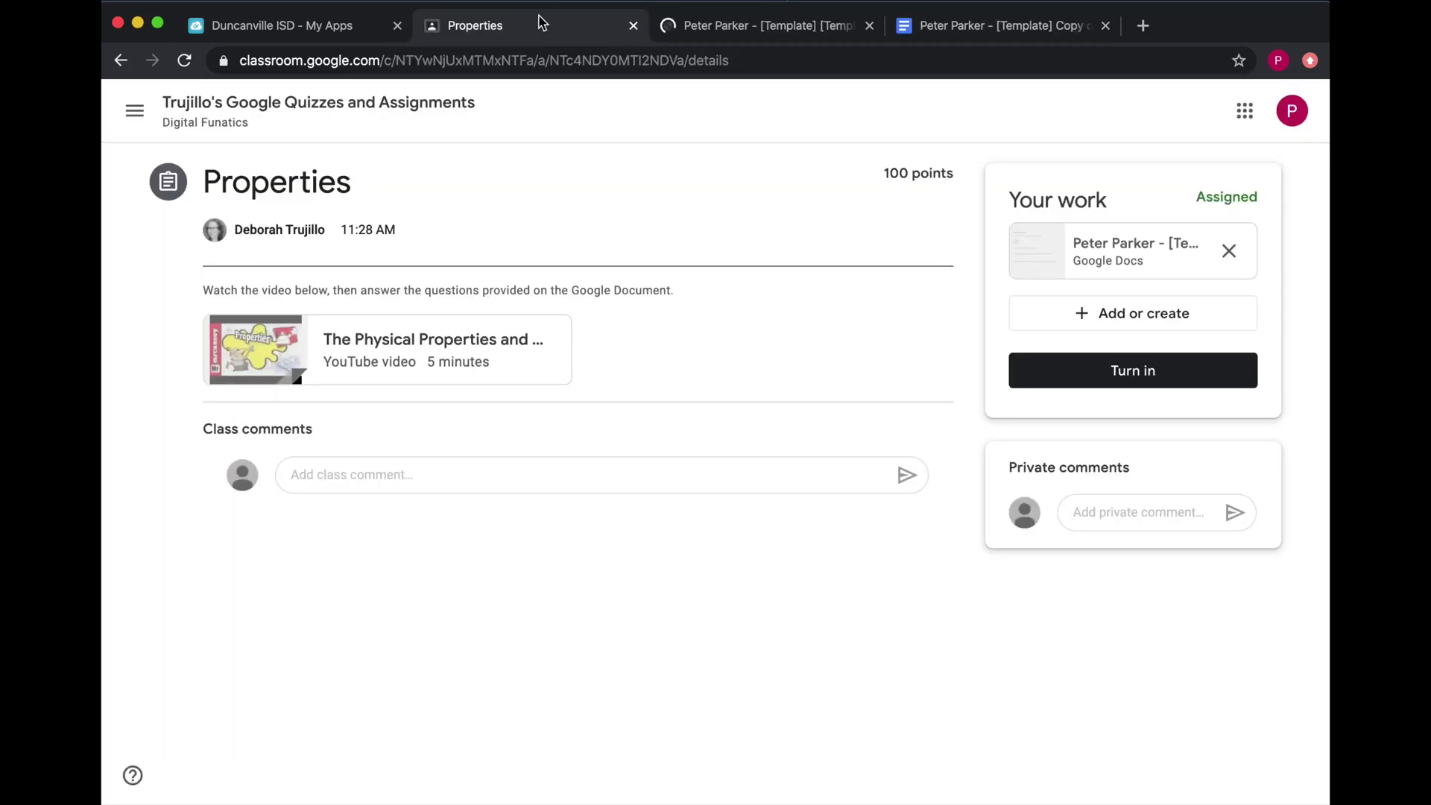
left_click(707, 30)
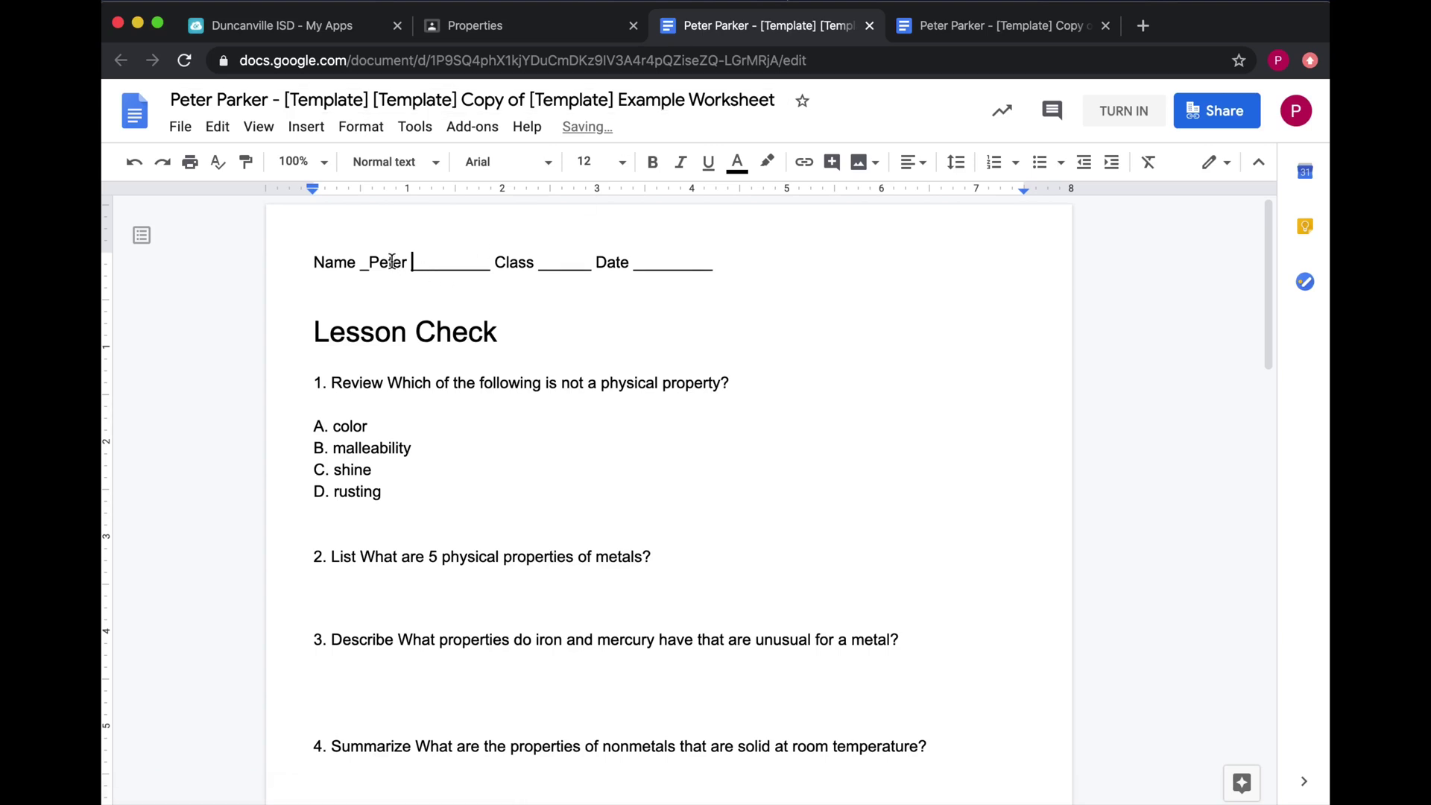
left_click_drag(371, 256, 413, 256)
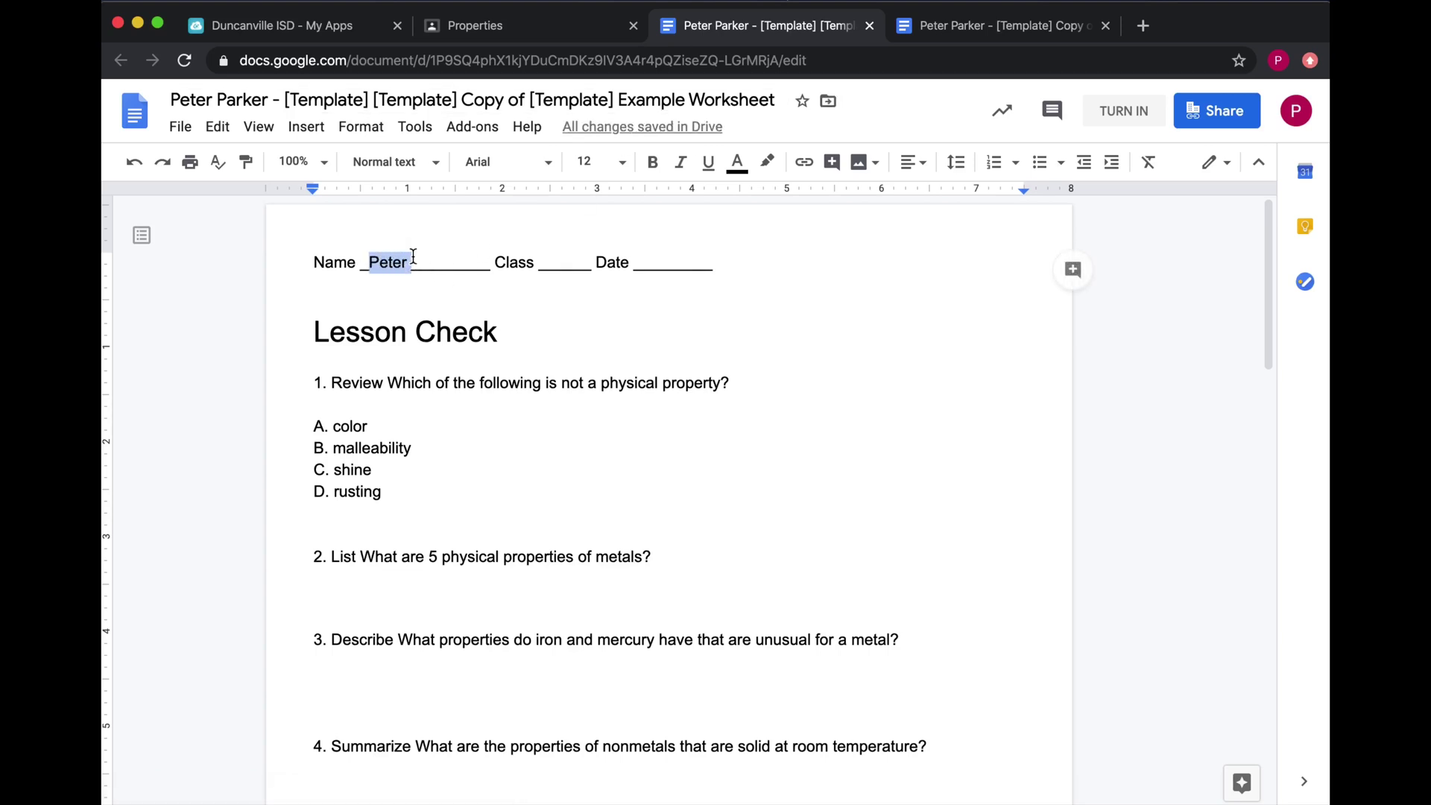
type("Peter")
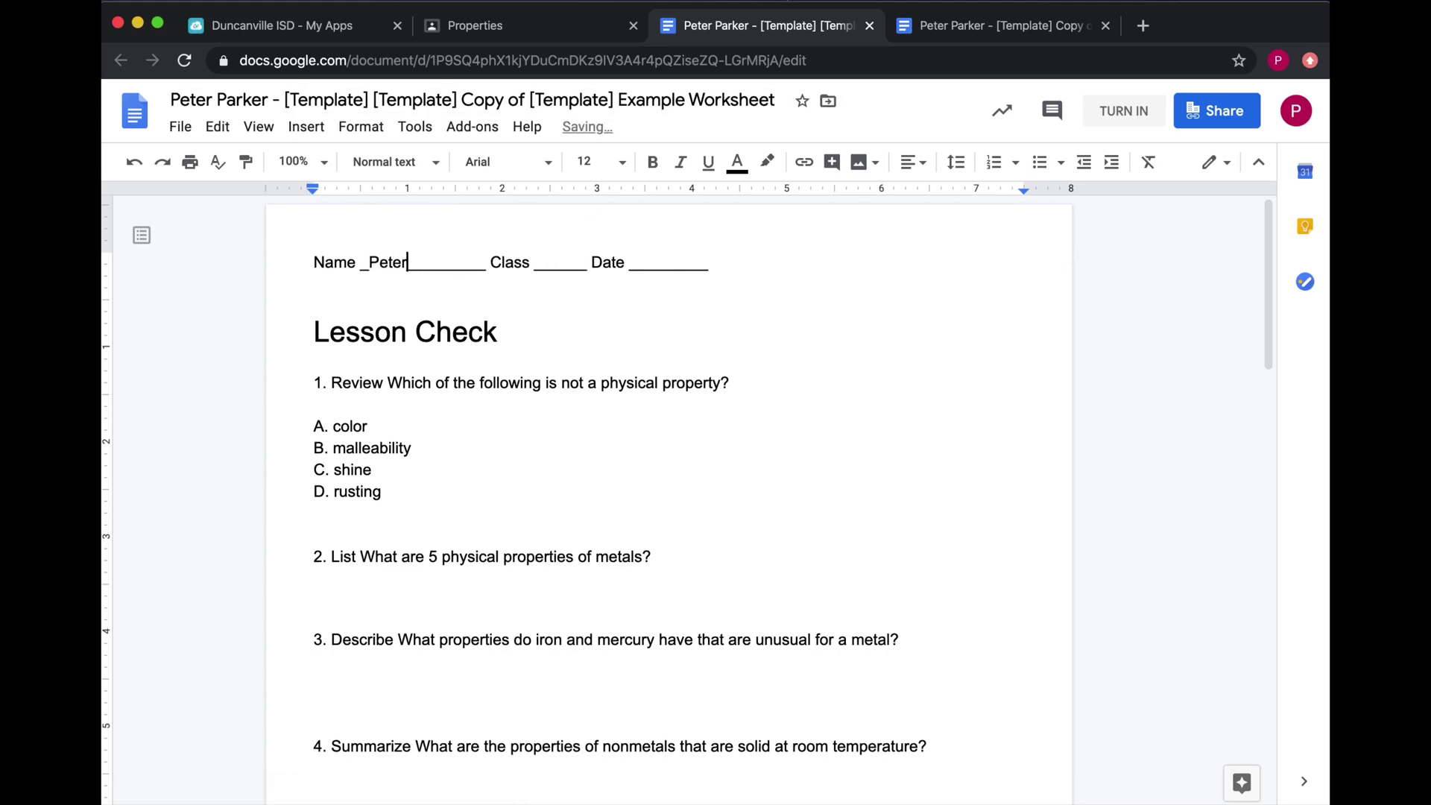
type(" Parker")
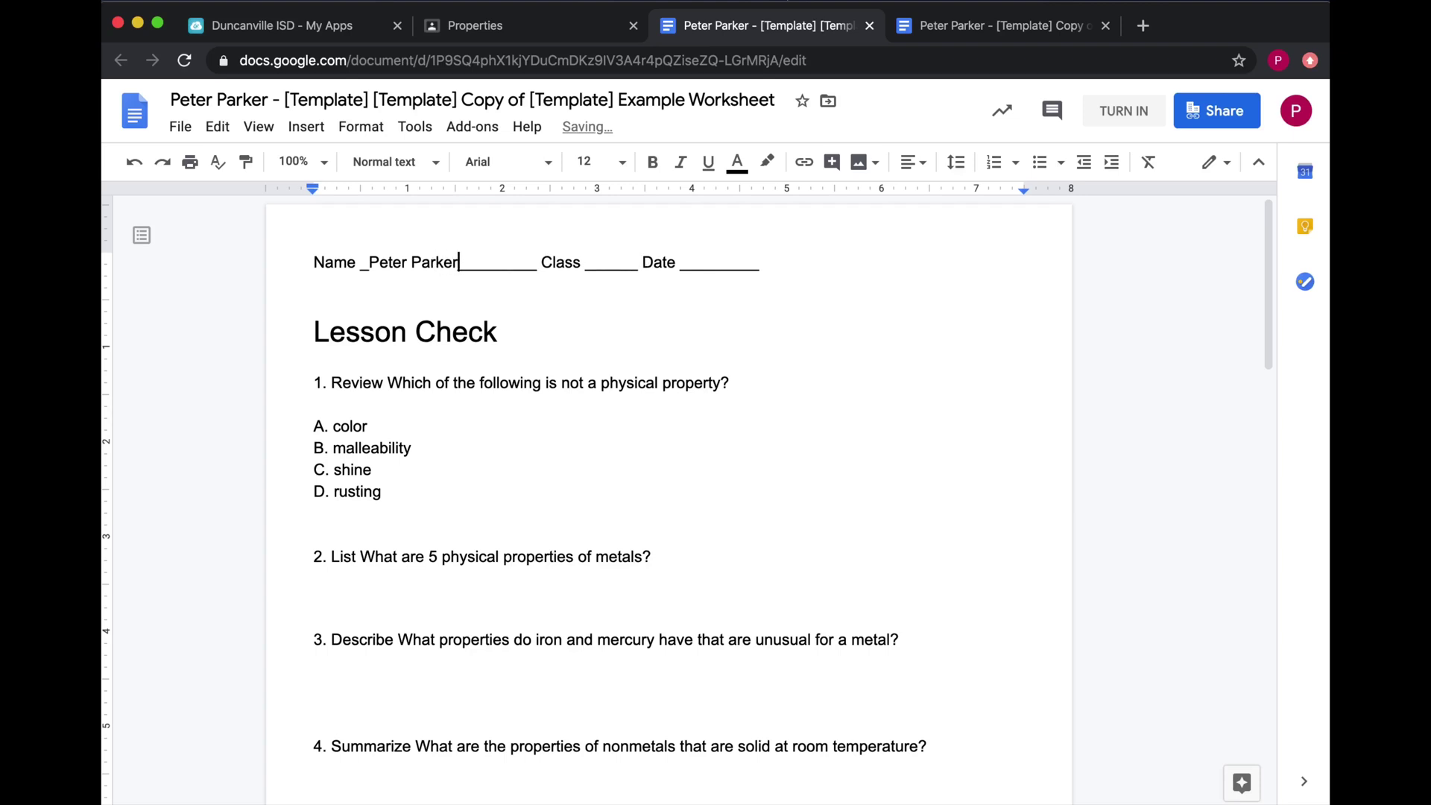
Add 'Type answer' after question 1's Lesson Check prompt and dismiss the grammar tip.
left_click(794, 379)
type("property? Type answer")
scroll(758, 498, "down", 7)
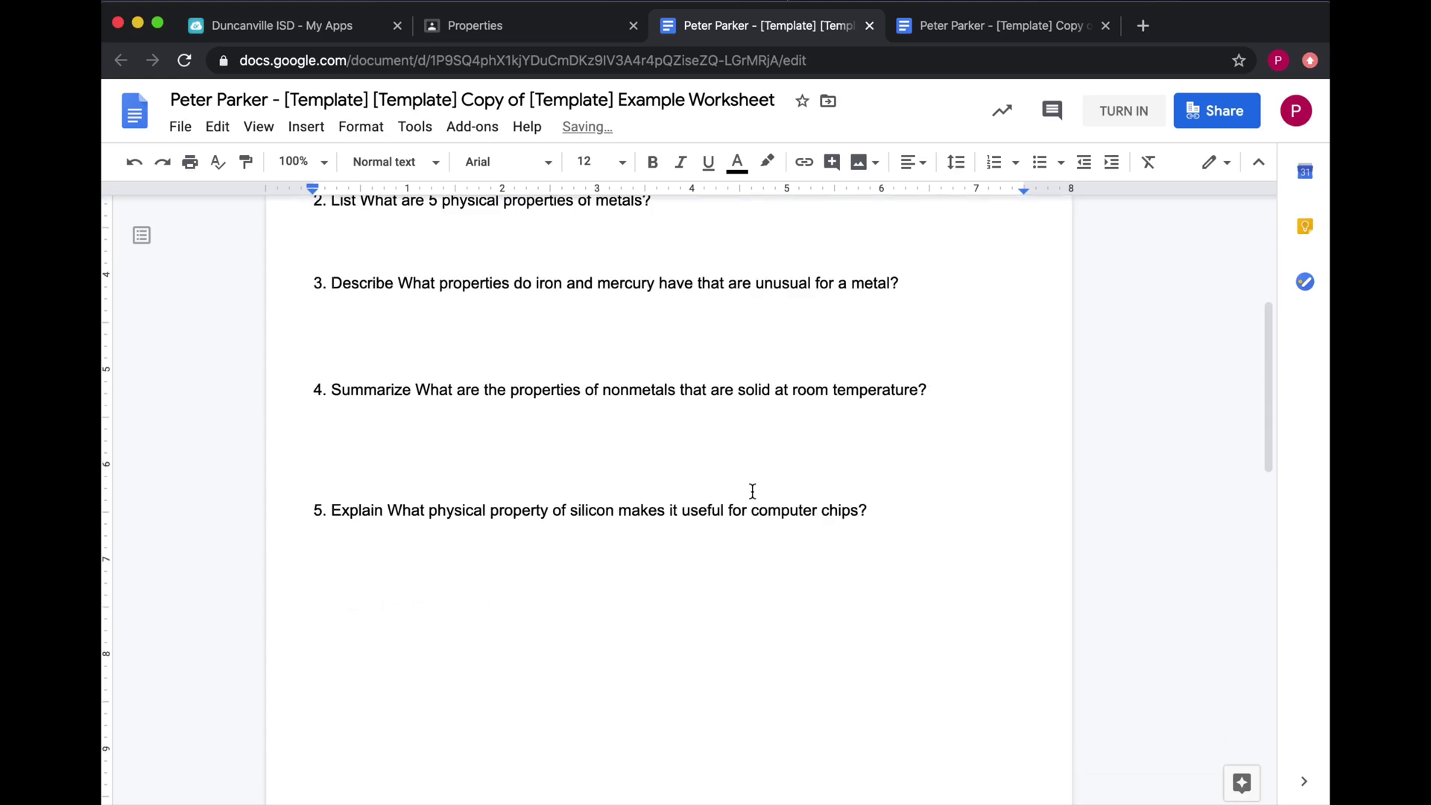
scroll(753, 492, "up", 4)
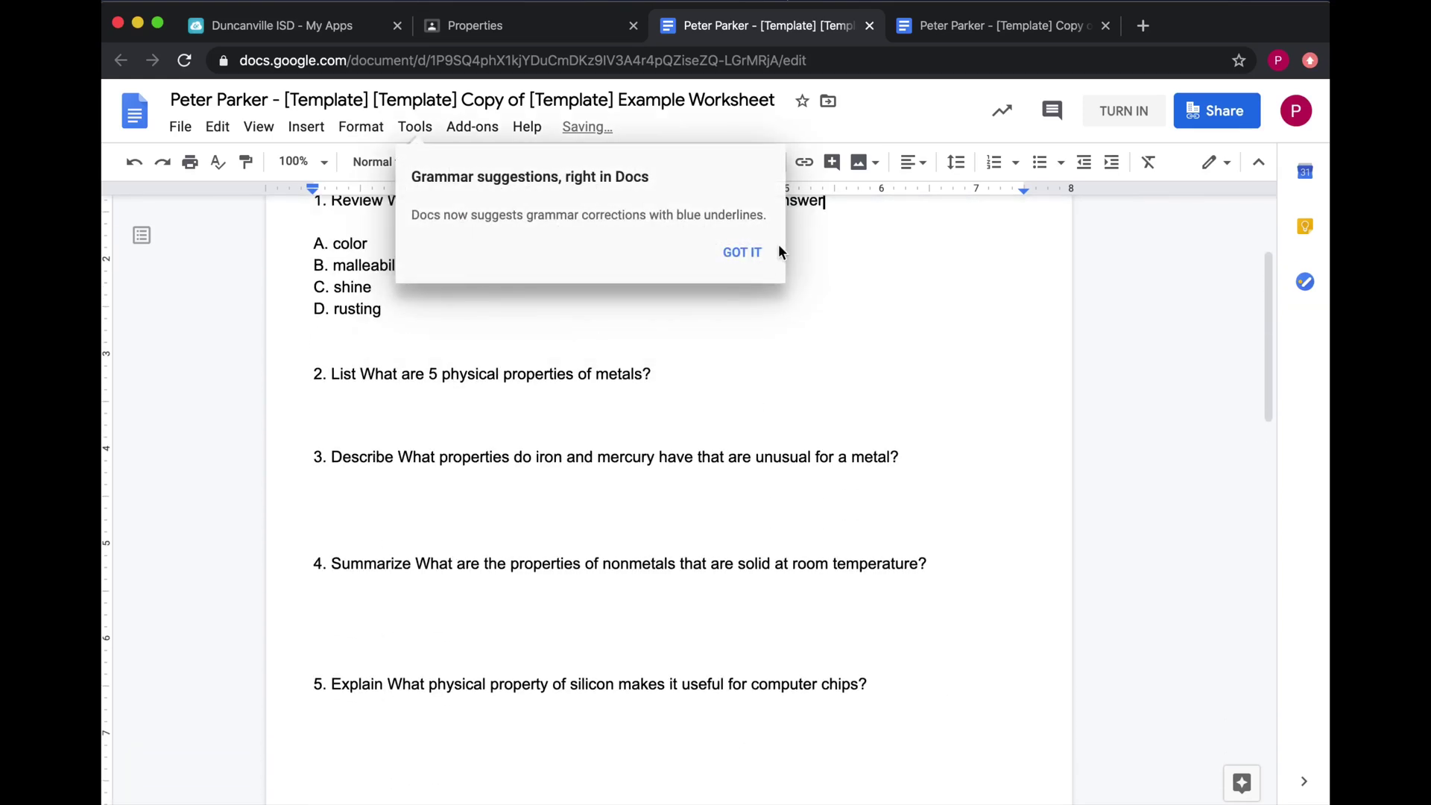
left_click(749, 253)
scroll(597, 288, "up", 3)
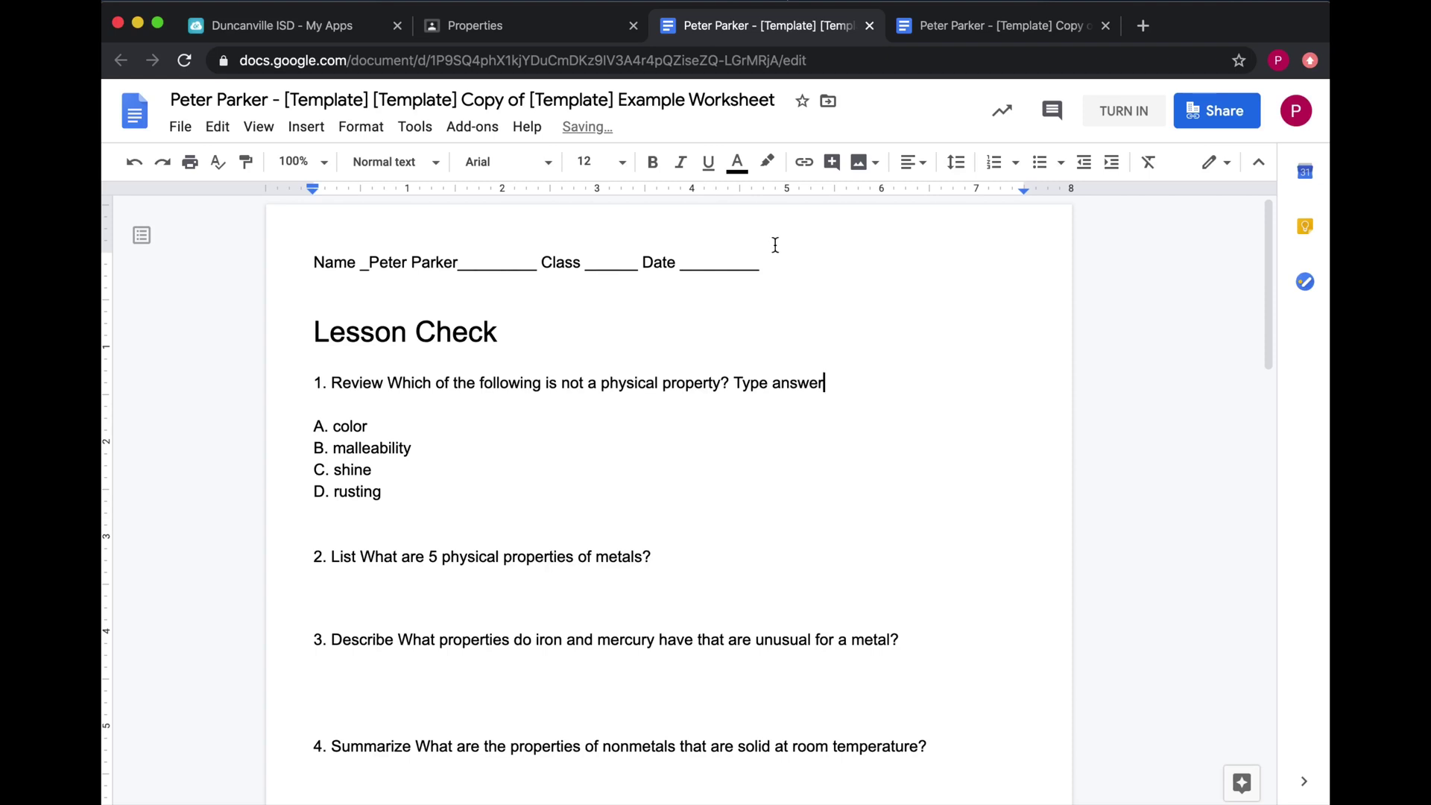
Back on the Properties assignment page, turn in the worksheet and confirm the submission.
left_click(577, 29)
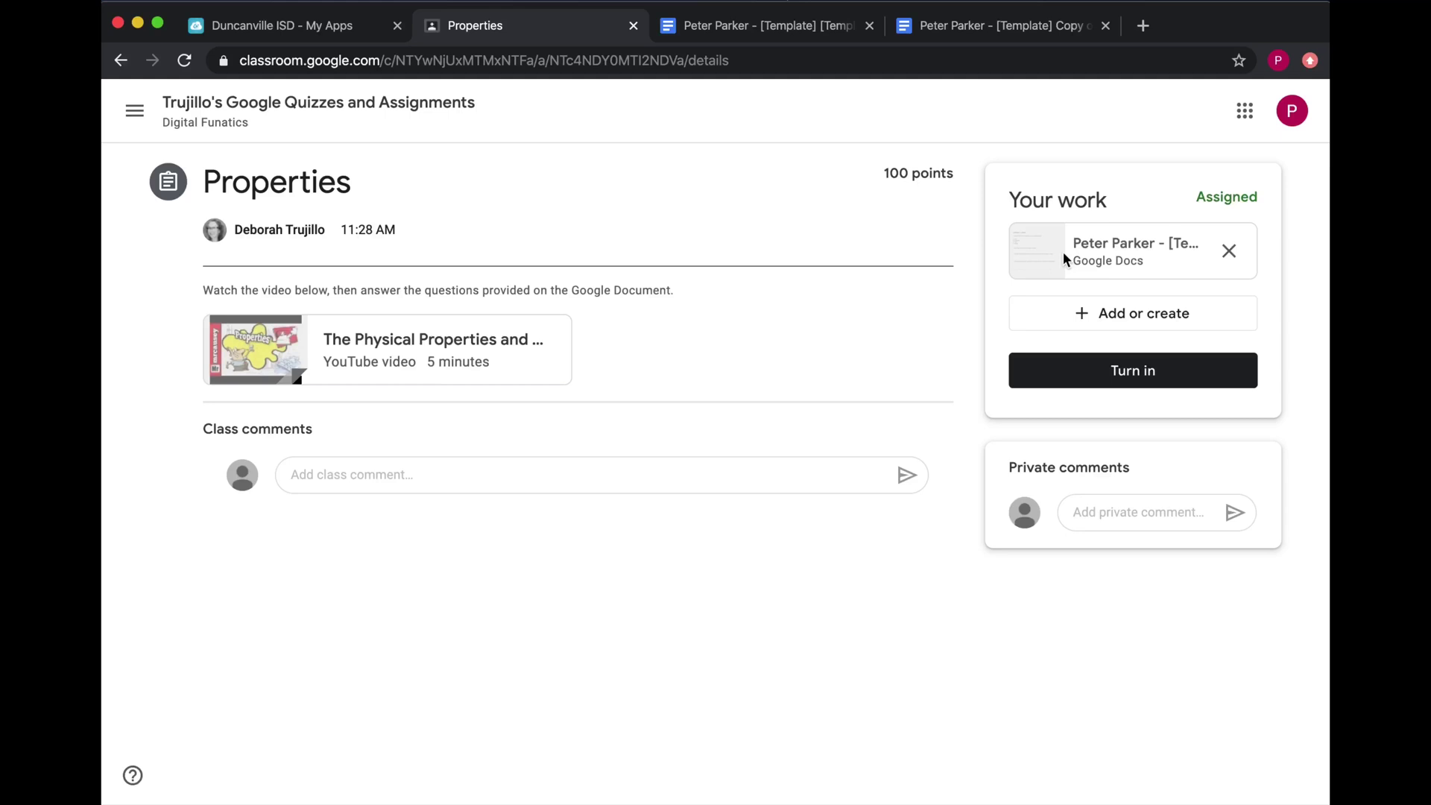
left_click(1110, 373)
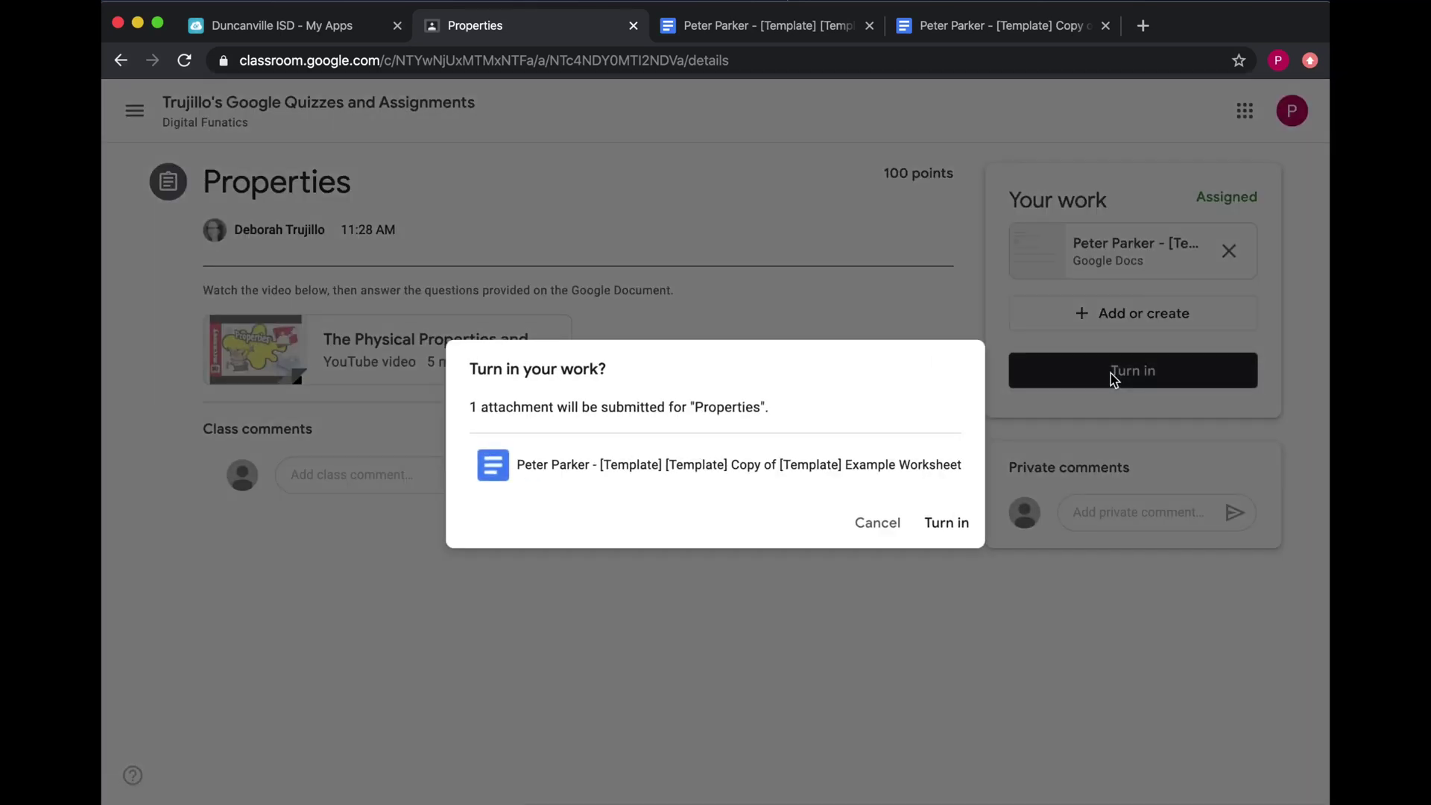
left_click(946, 522)
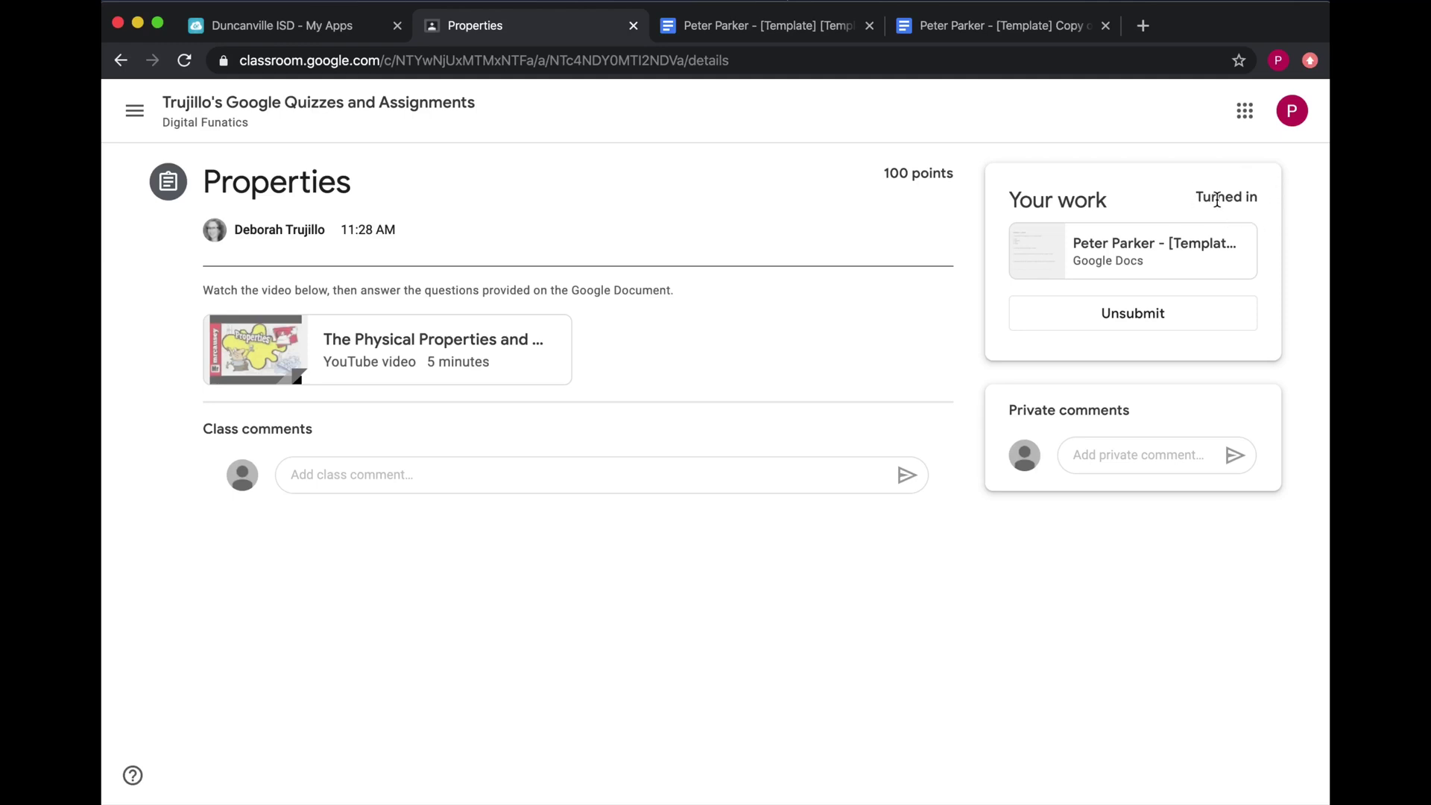
On the Classwork page, expand the ice cube question and Properties to check their Turned in status.
left_click(217, 108)
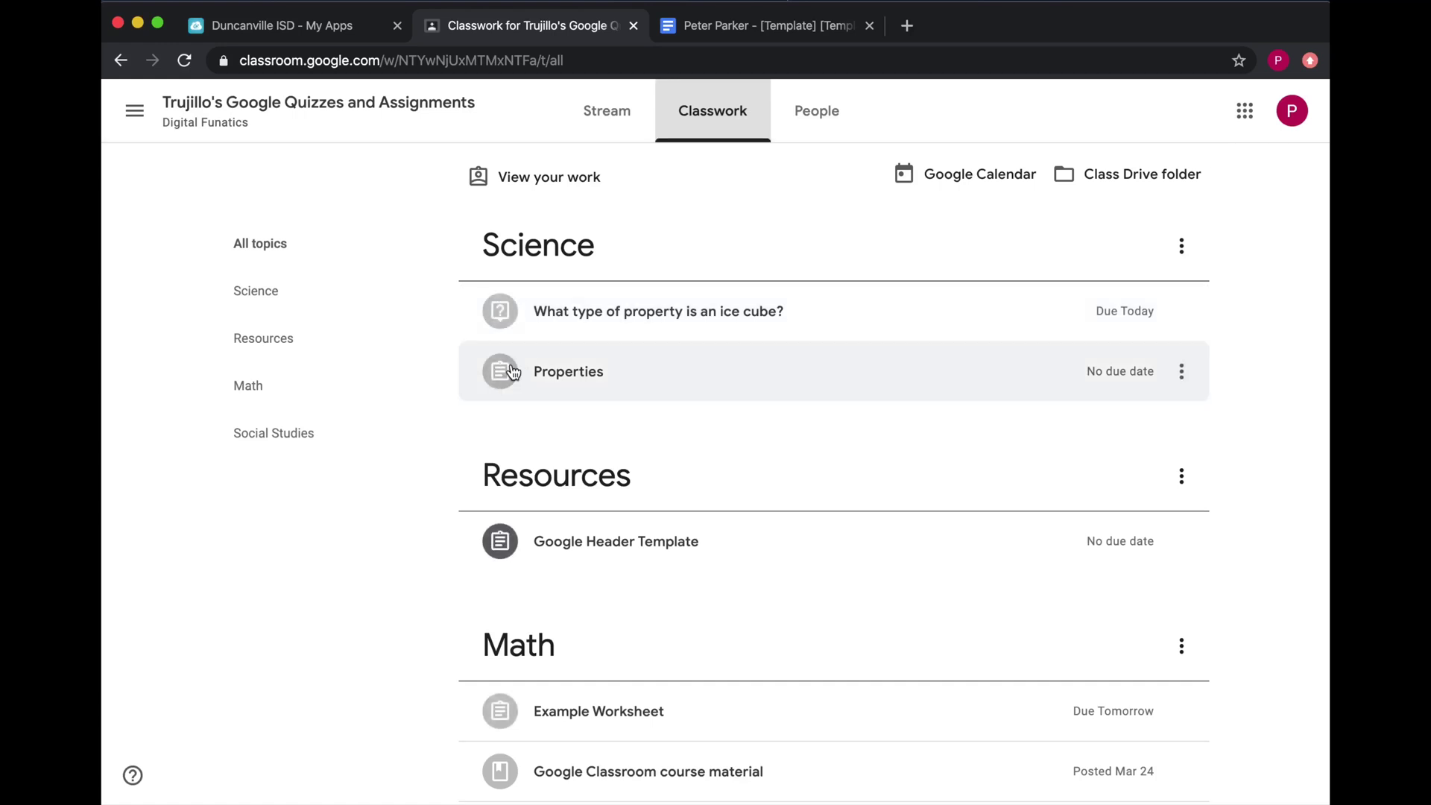
left_click(626, 312)
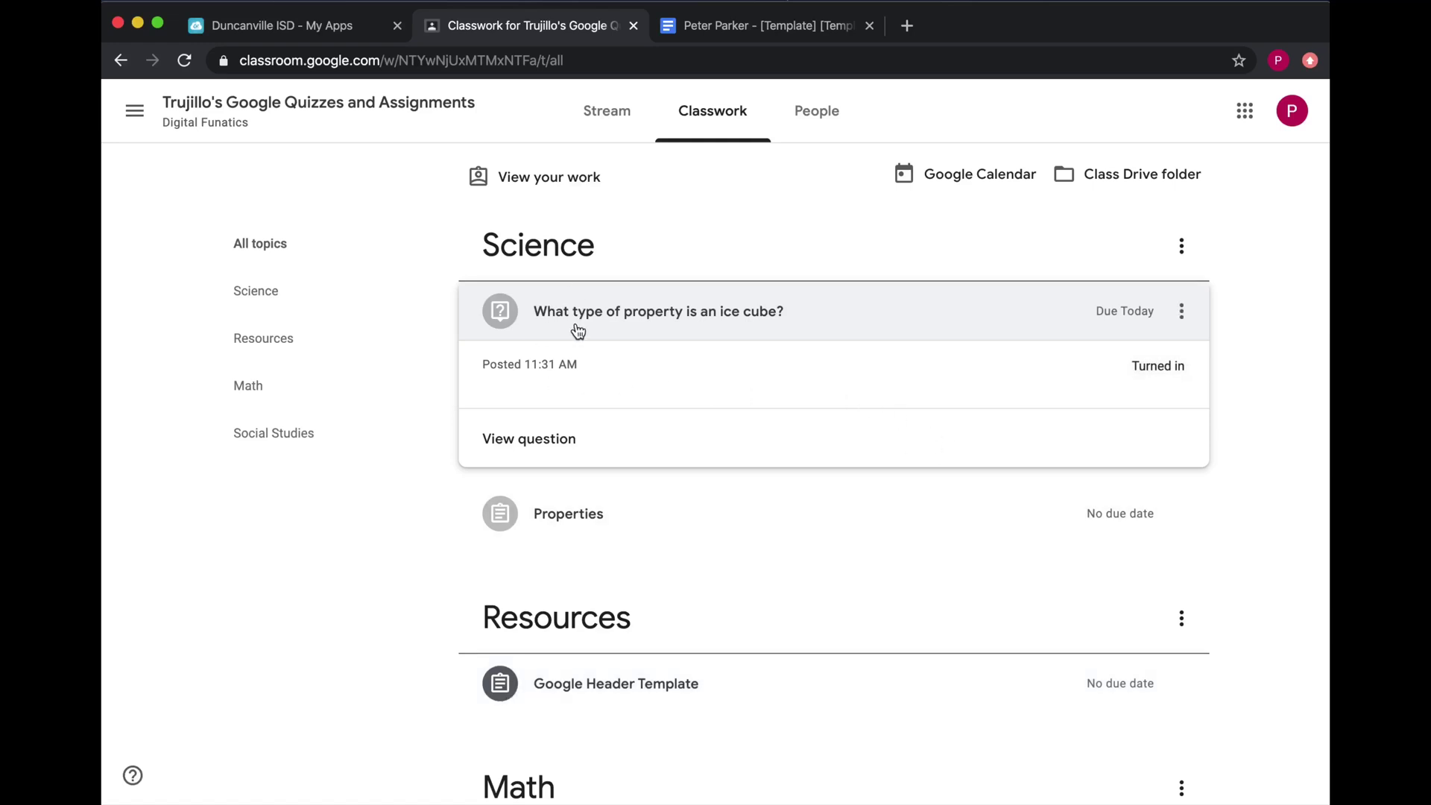
left_click(579, 513)
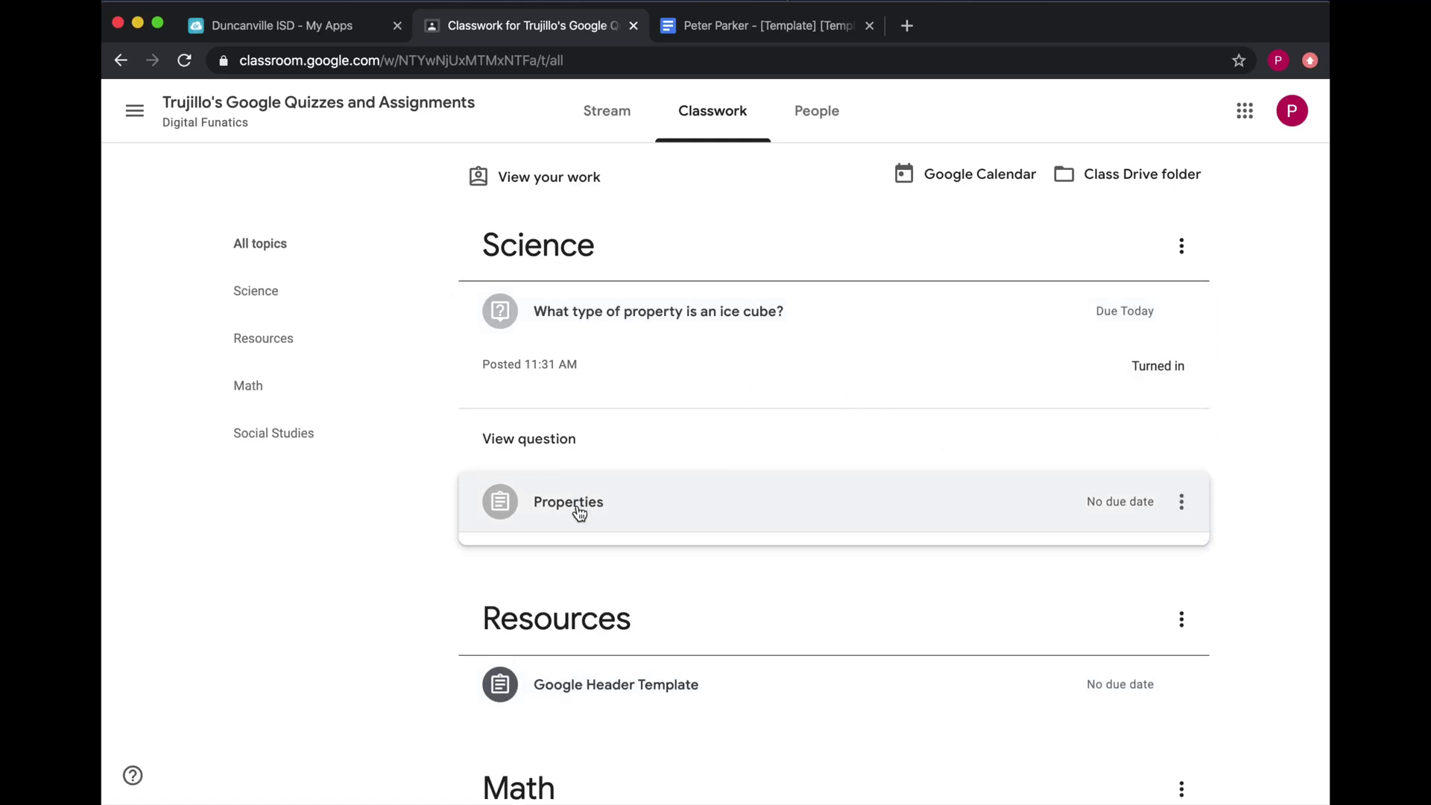